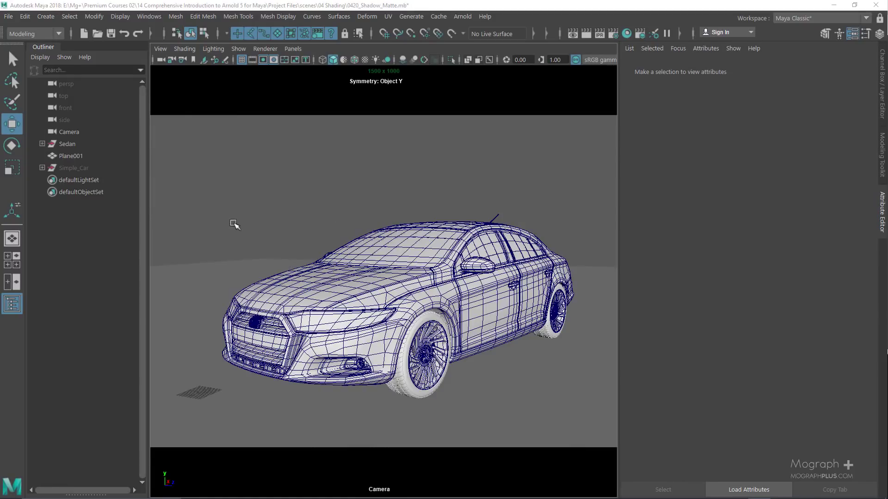
# Step: Inspect the ground plane and the sedan's black glass object
pyautogui.click(215, 272)
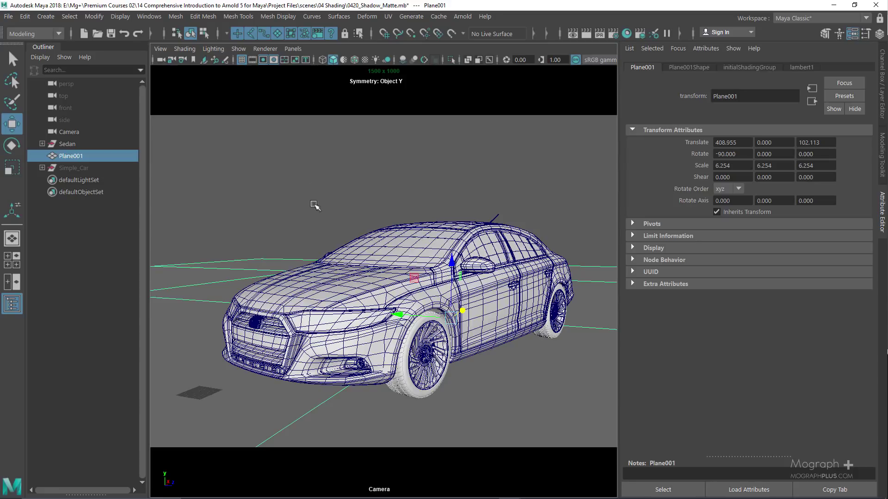
pyautogui.click(401, 230)
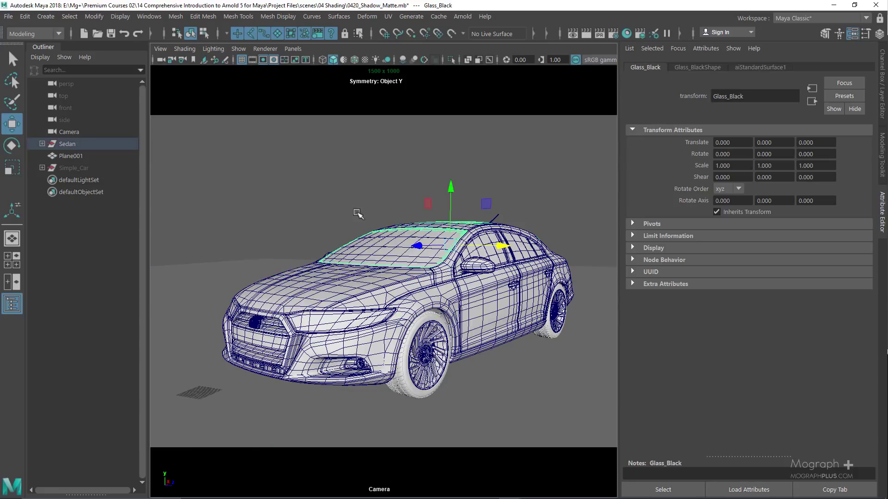
pyautogui.click(398, 182)
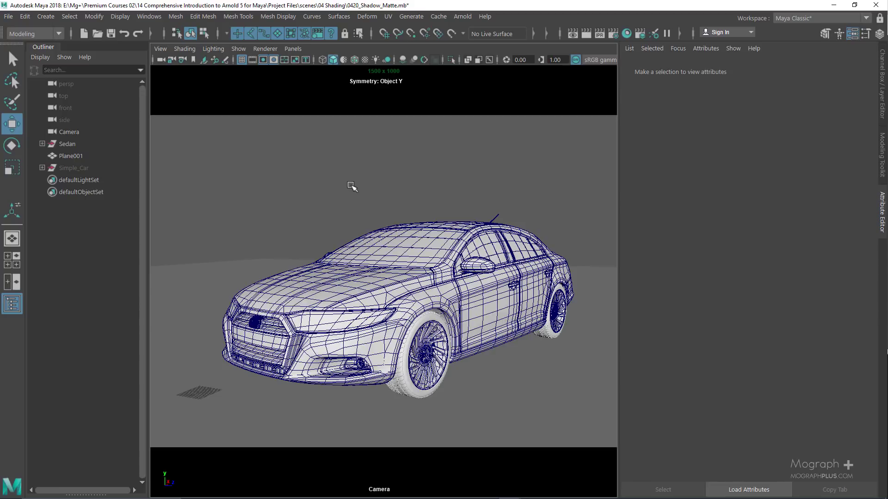
# Step: Hide the Sedan group and show the Simple_Car group in its place
pyautogui.click(81, 145)
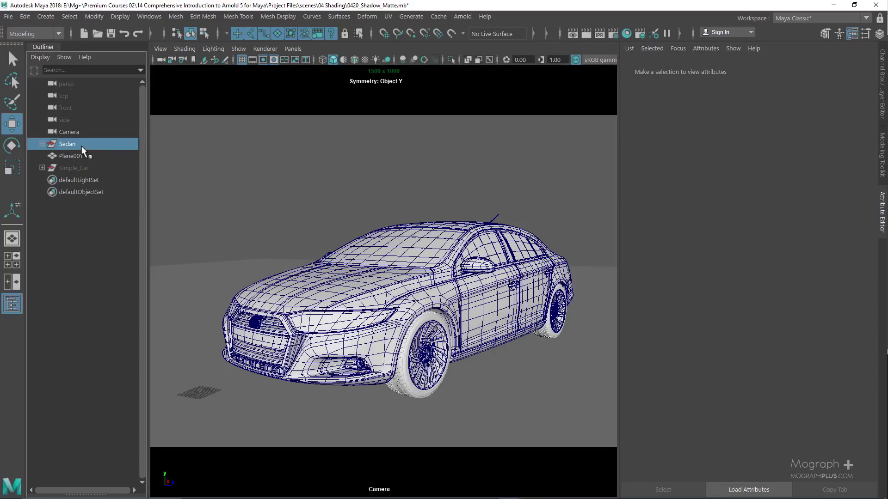
pyautogui.hotkey('ctrl', 'h')
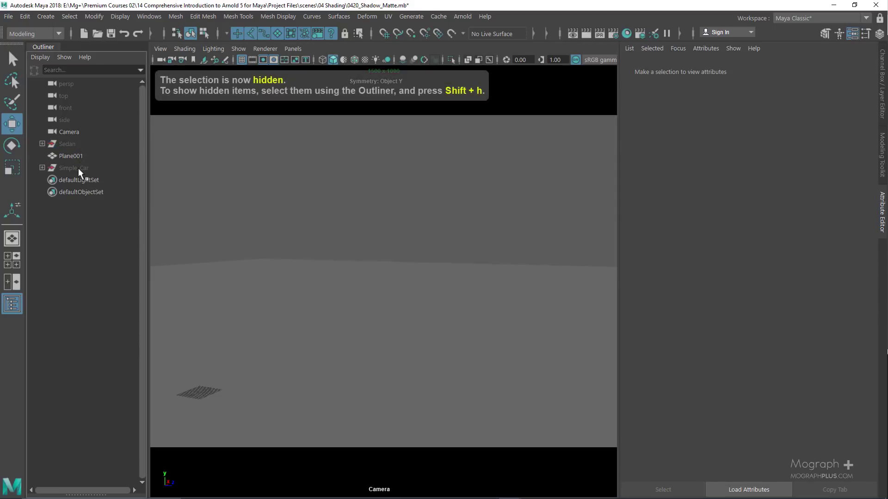
pyautogui.click(86, 165)
pyautogui.hotkey('shift', 'h')
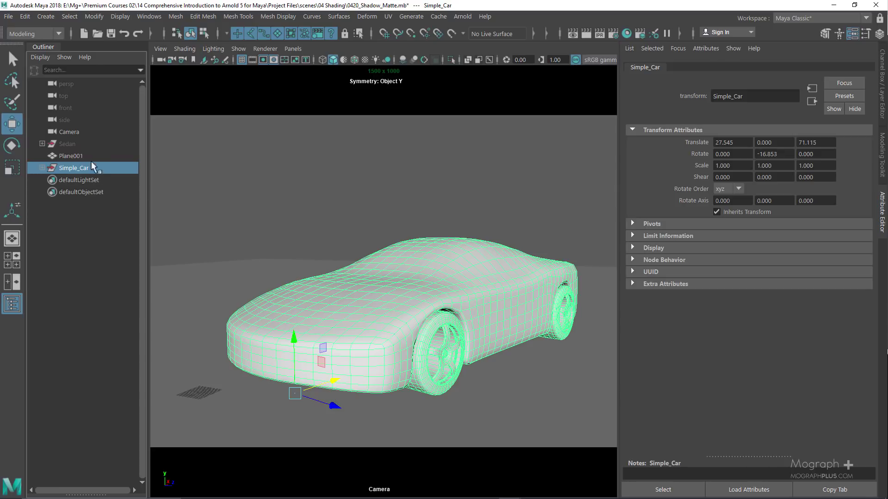
# Step: Show the Sedan group again and hide the Simple_Car group
pyautogui.click(67, 144)
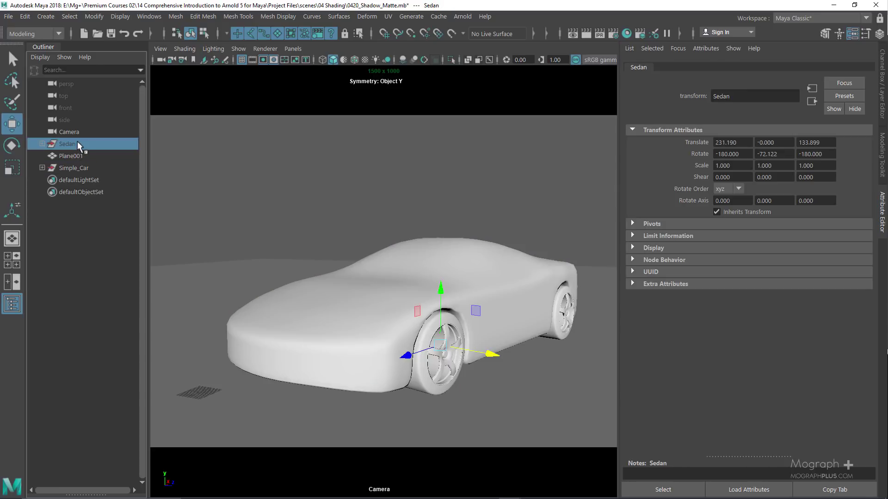
pyautogui.hotkey('ctrl', 'h')
pyautogui.hotkey('shift', 'h')
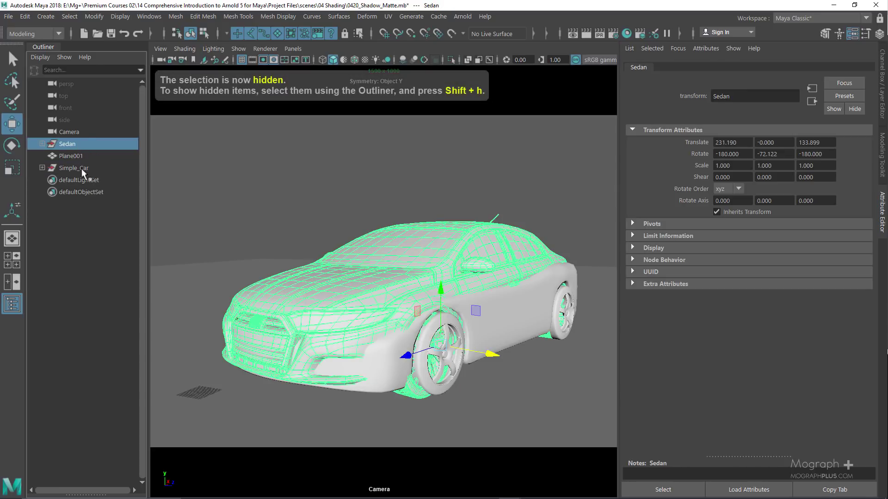
pyautogui.click(79, 169)
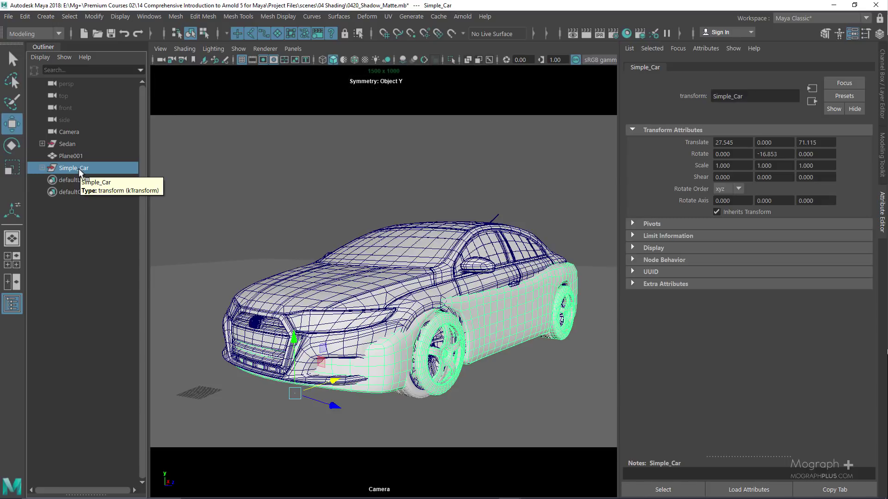
pyautogui.hotkey('ctrl', 'h')
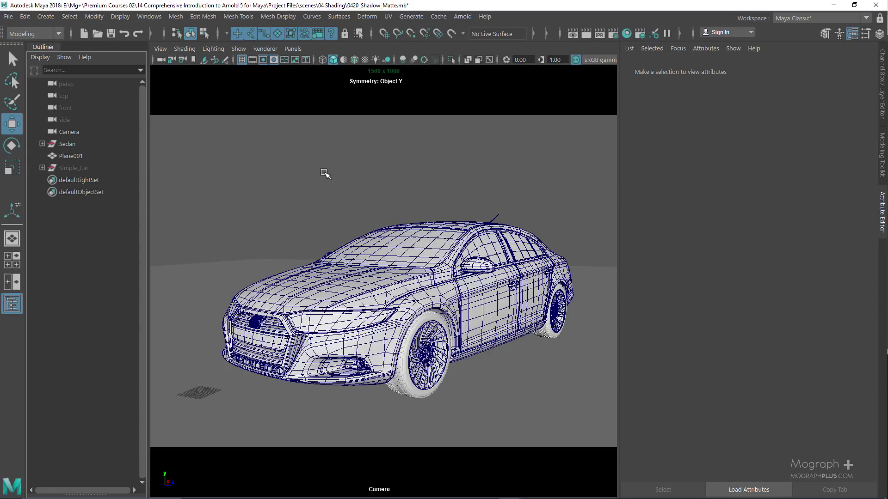
# Step: Add an Arnold Skydome Light to the scene
pyautogui.click(278, 267)
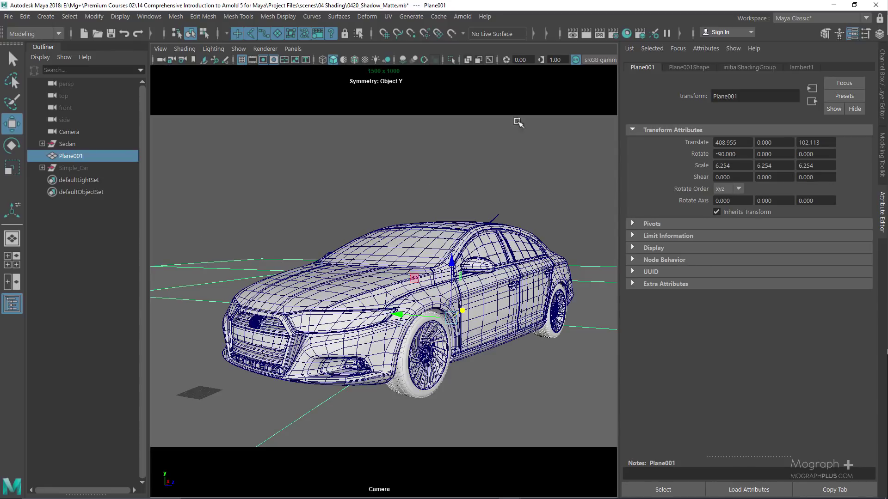
pyautogui.click(465, 17)
pyautogui.moveTo(508, 75)
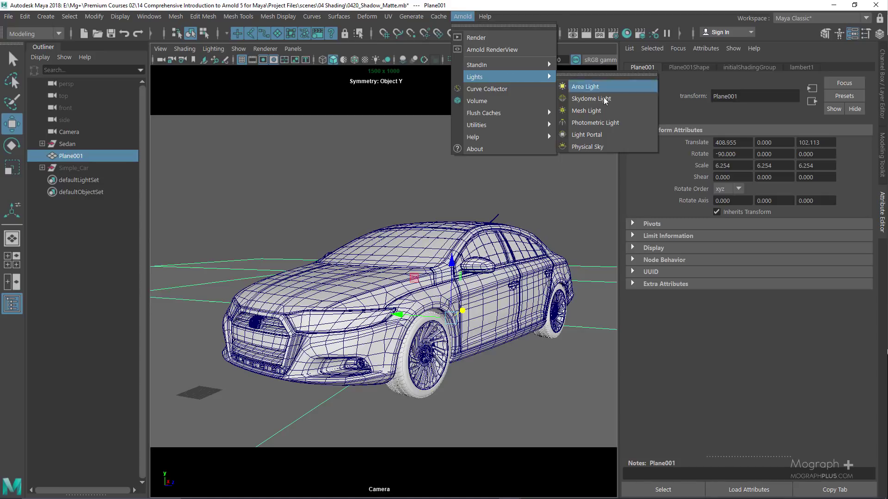
pyautogui.click(591, 98)
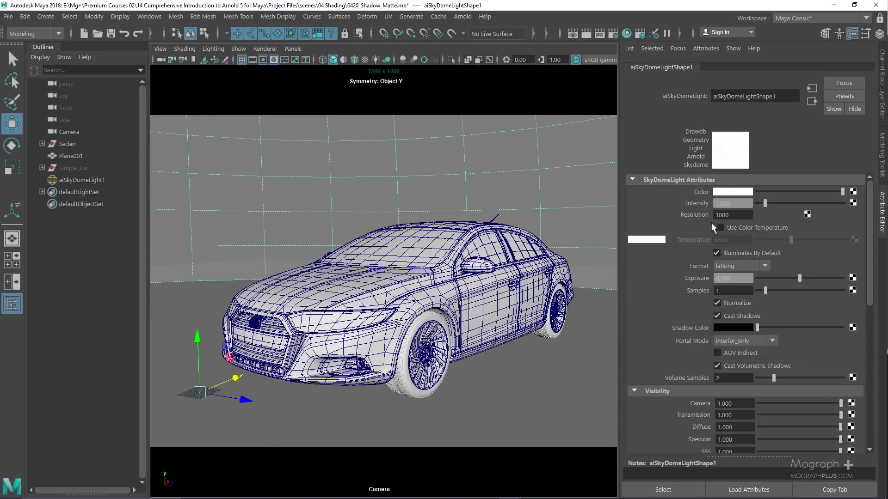
# Step: Connect a File texture to the skydome light's color and load hdrmaps_com_free_025_half.hdr from the sourceimages folder
pyautogui.click(853, 192)
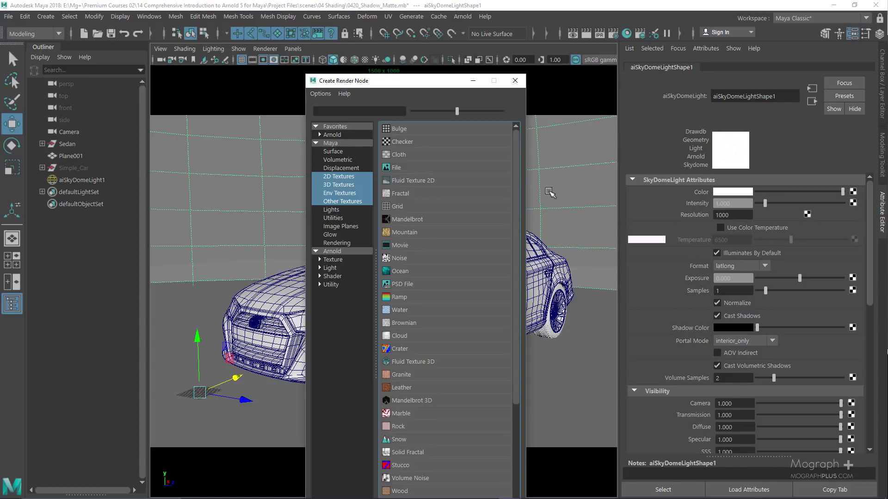
pyautogui.click(435, 170)
pyautogui.click(855, 222)
pyautogui.scroll(-8, 350, 261)
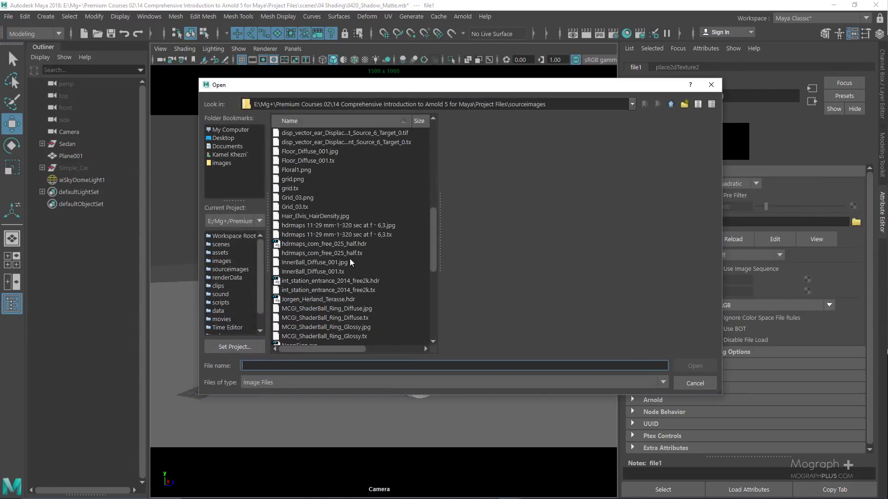
pyautogui.click(313, 246)
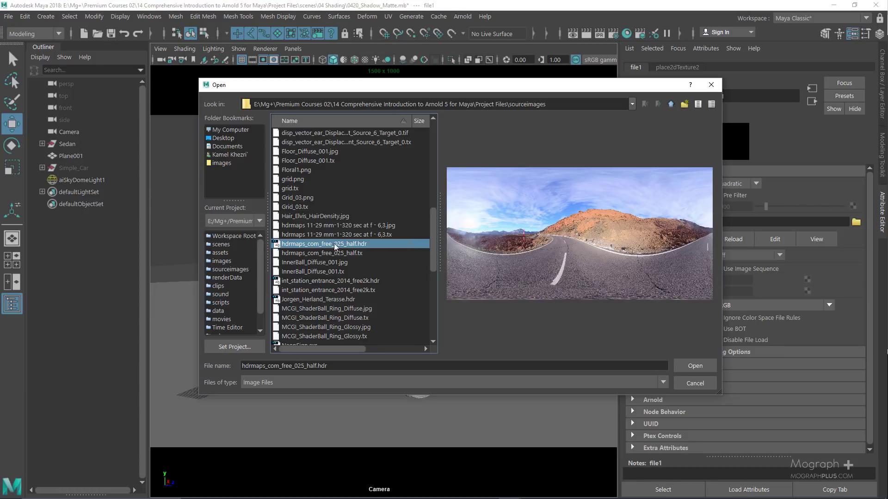
pyautogui.click(309, 226)
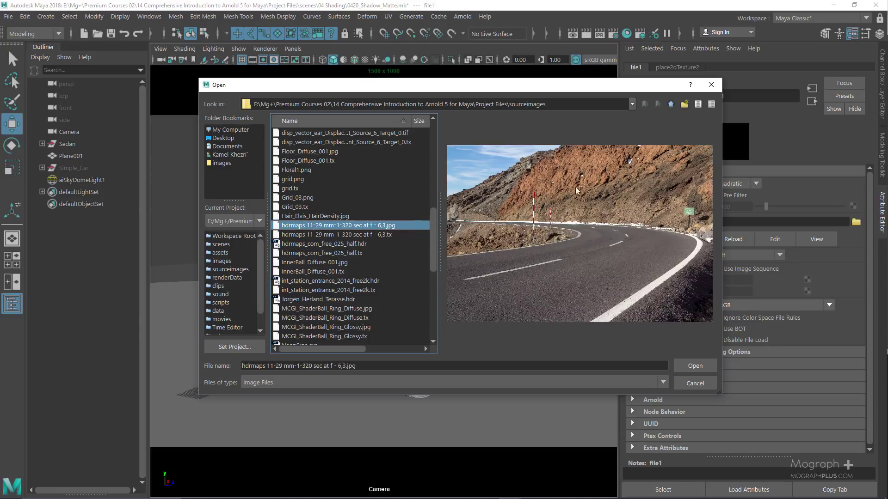
pyautogui.click(342, 244)
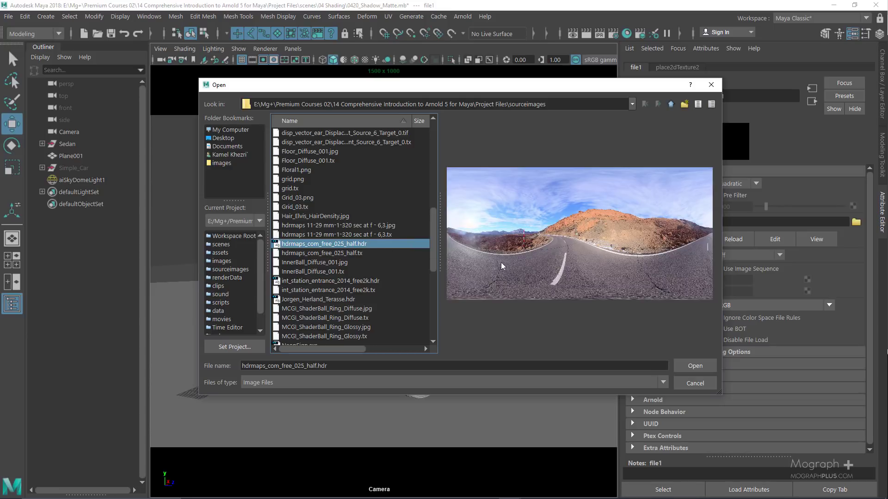
pyautogui.click(695, 365)
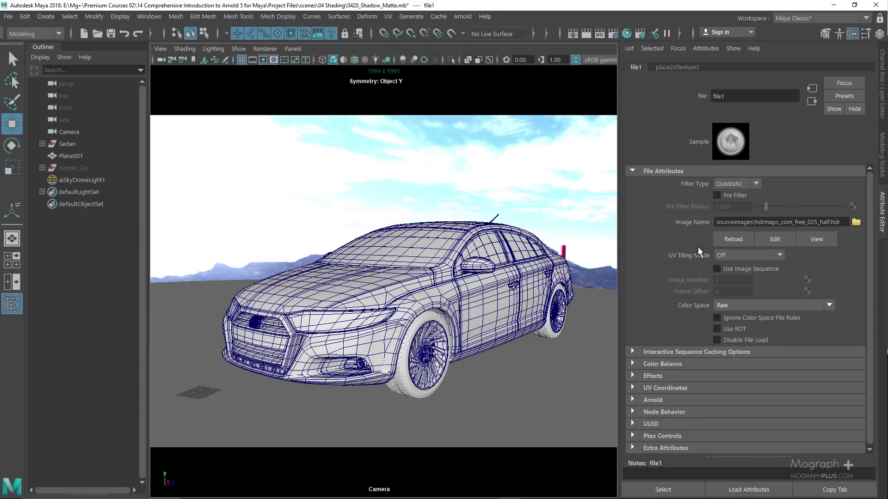
# Step: Display the skydome light's shape attributes and render the scene in an enlarged Arnold RenderView
pyautogui.click(82, 181)
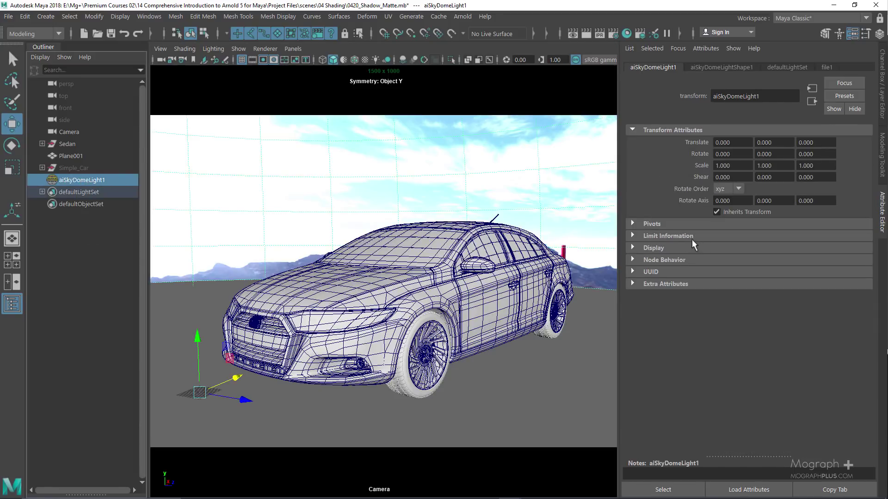
pyautogui.click(714, 69)
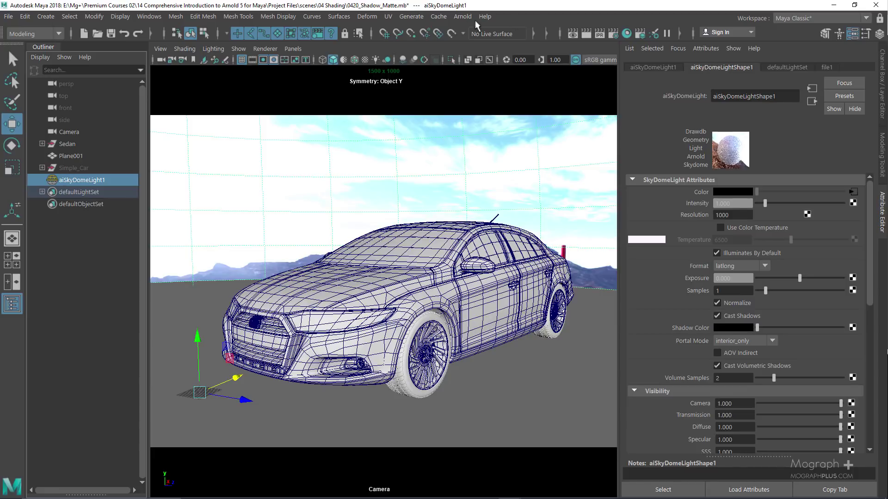
pyautogui.click(462, 18)
pyautogui.click(491, 49)
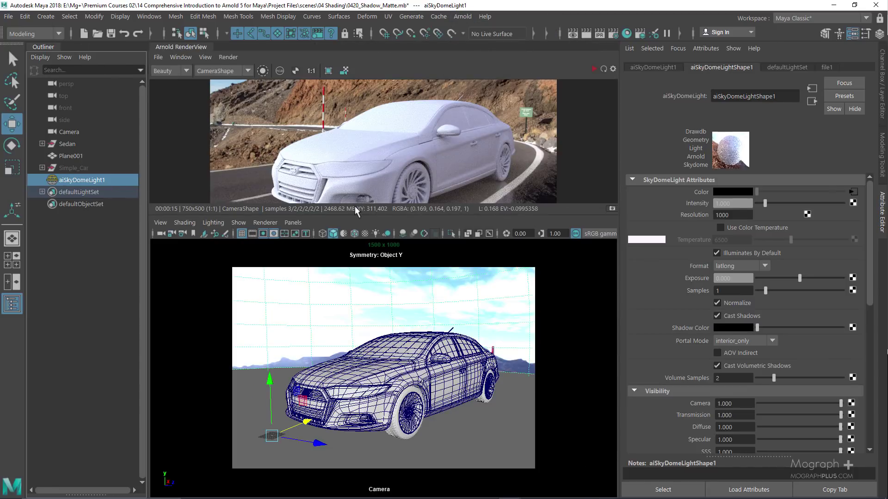
pyautogui.moveTo(357, 214); pyautogui.dragTo(358, 283)
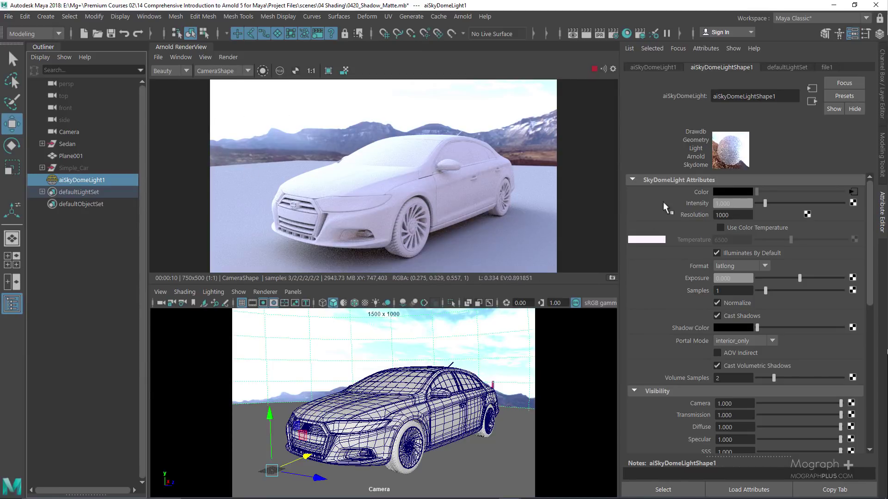
# Step: Set the skydome light's Camera visibility to 0 and shrink the render view to give the viewport more room
pyautogui.scroll(-3, 689, 318)
pyautogui.moveTo(778, 346); pyautogui.dragTo(735, 345)
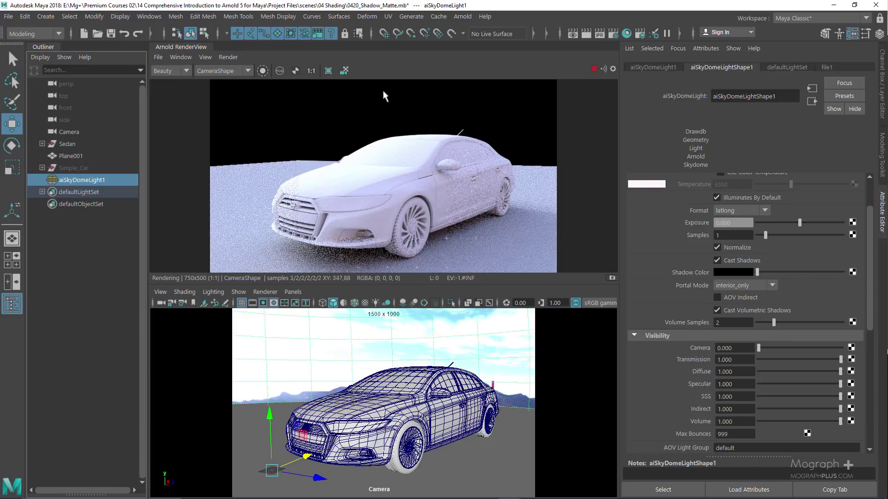
pyautogui.moveTo(462, 261); pyautogui.dragTo(462, 187)
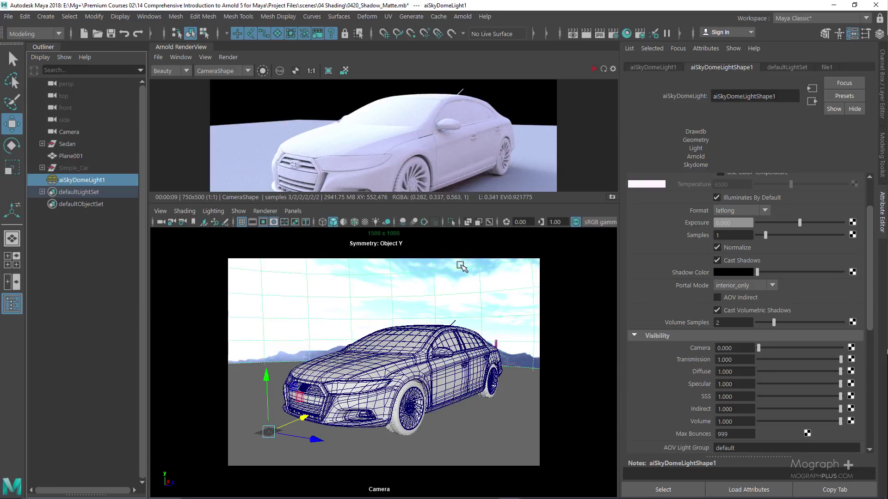
# Step: Create an image plane for the Camera from its Environment settings
pyautogui.click(69, 132)
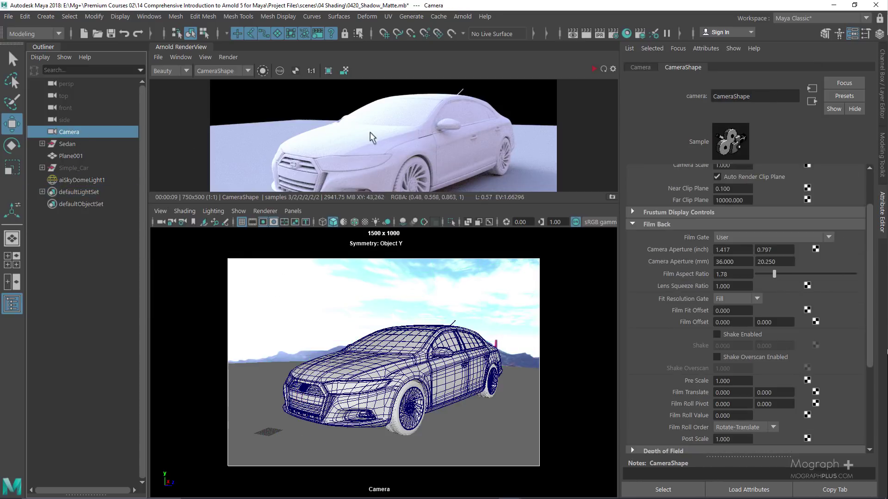
pyautogui.click(683, 223)
pyautogui.click(683, 315)
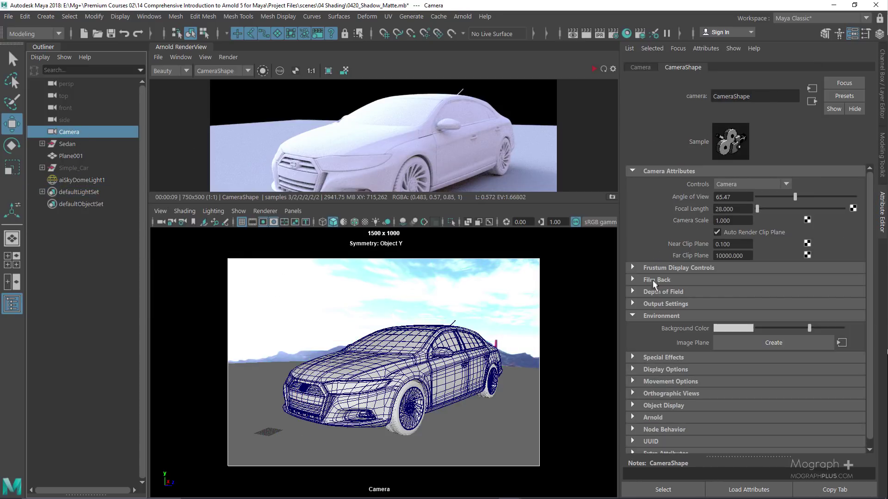
pyautogui.click(758, 342)
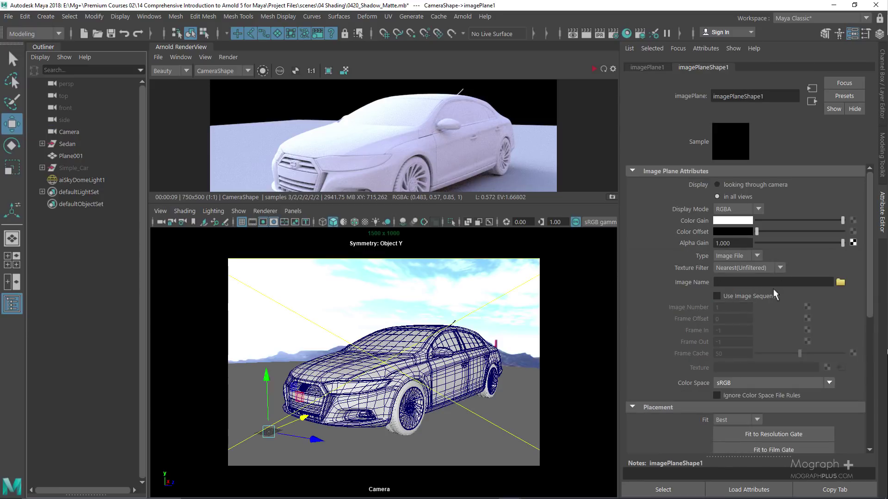
# Step: Load the road photo hdrmaps 11-29 mm-1-320 sec at f - 6,3.jpg as the image plane's picture
pyautogui.click(841, 282)
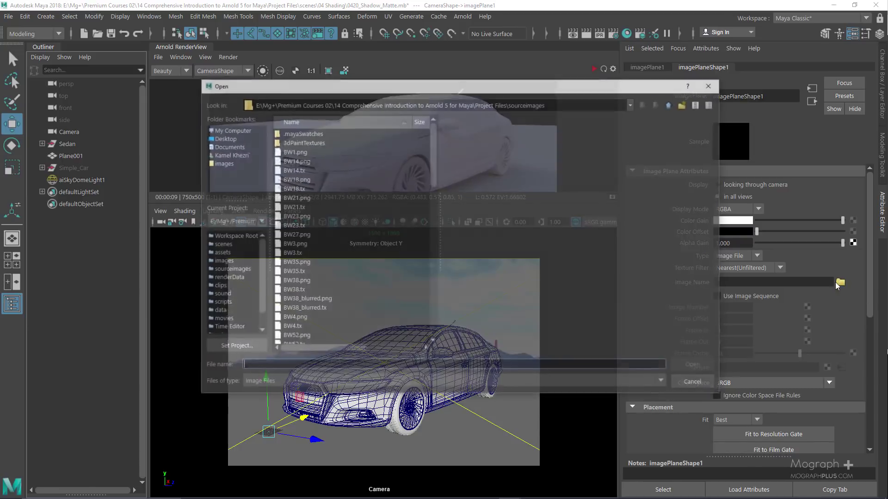
pyautogui.scroll(-5, 370, 241)
pyautogui.scroll(-3, 316, 265)
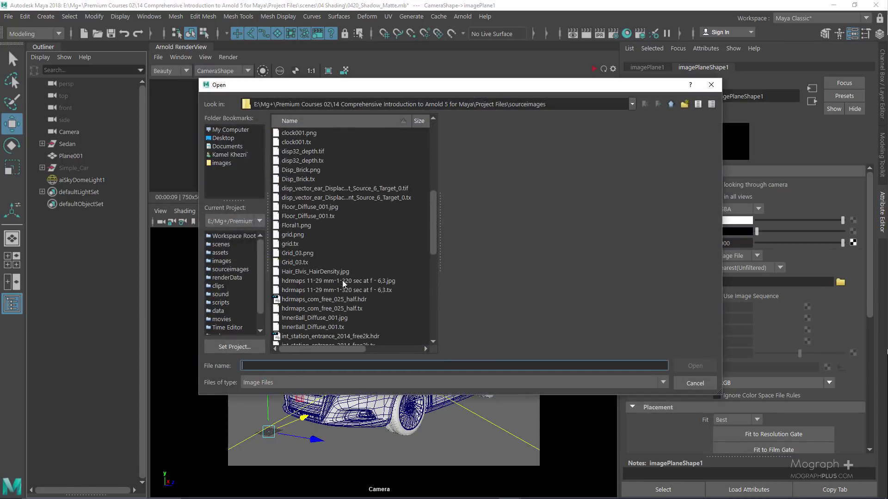
pyautogui.click(331, 280)
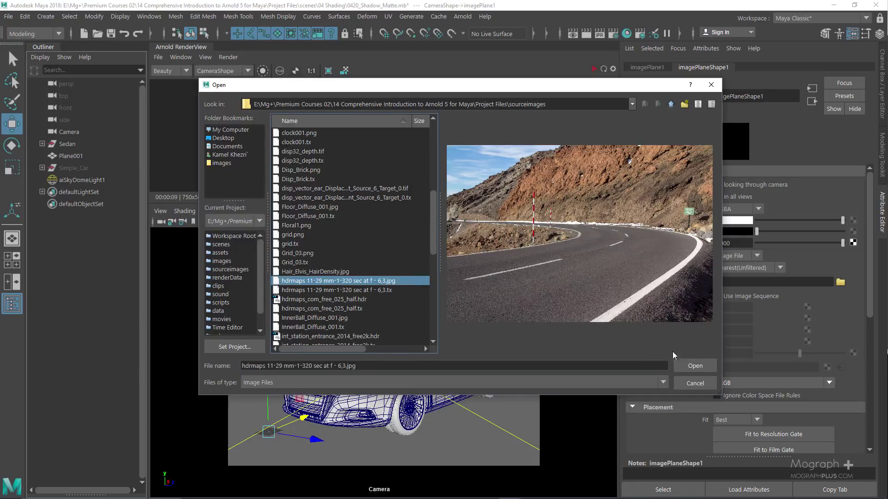
pyautogui.click(695, 366)
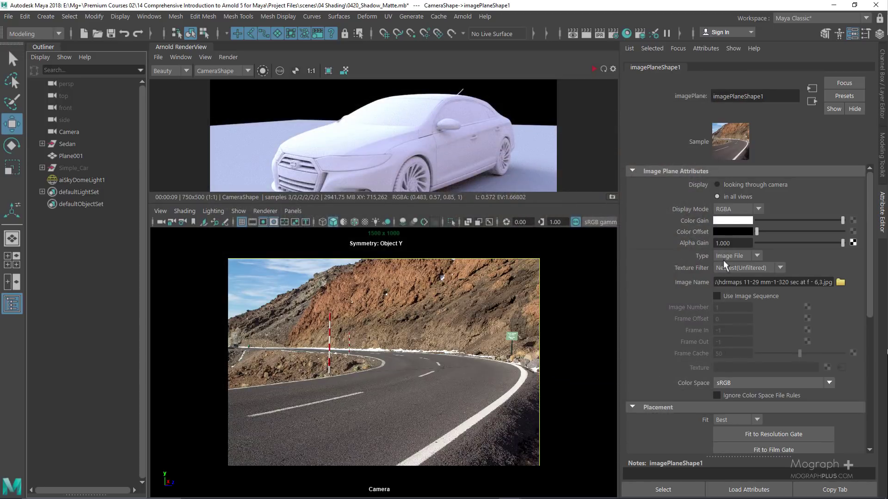
# Step: Try a Depth of 500 for the image plane, then increase it to 1200 so the photo sits behind the sedan
pyautogui.scroll(-5, 661, 279)
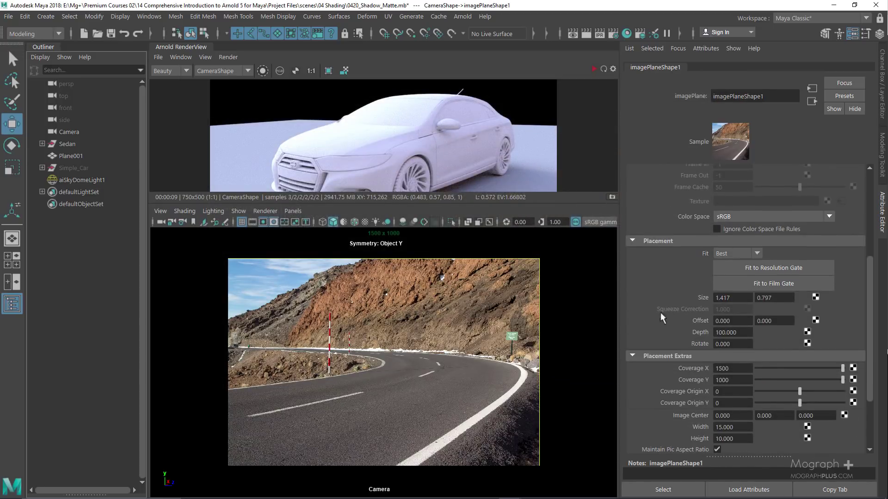
pyautogui.click(739, 332)
pyautogui.write('500')
pyautogui.press('Return')
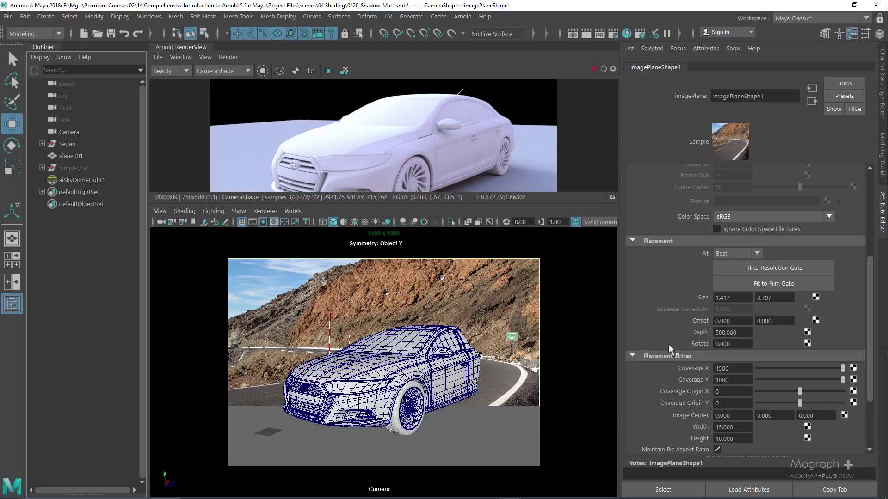
pyautogui.click(731, 330)
pyautogui.write('100')
pyautogui.press('Return')
pyautogui.click(734, 332)
pyautogui.write('1')
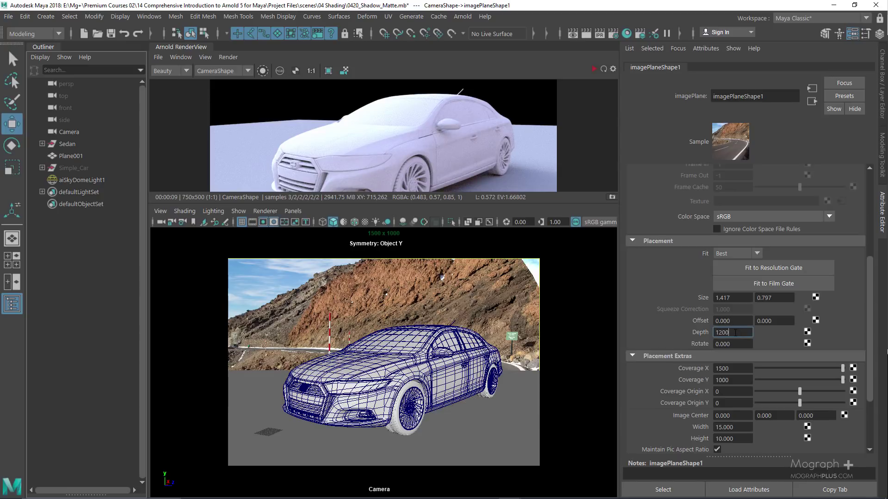
pyautogui.write('200')
pyautogui.press('Return')
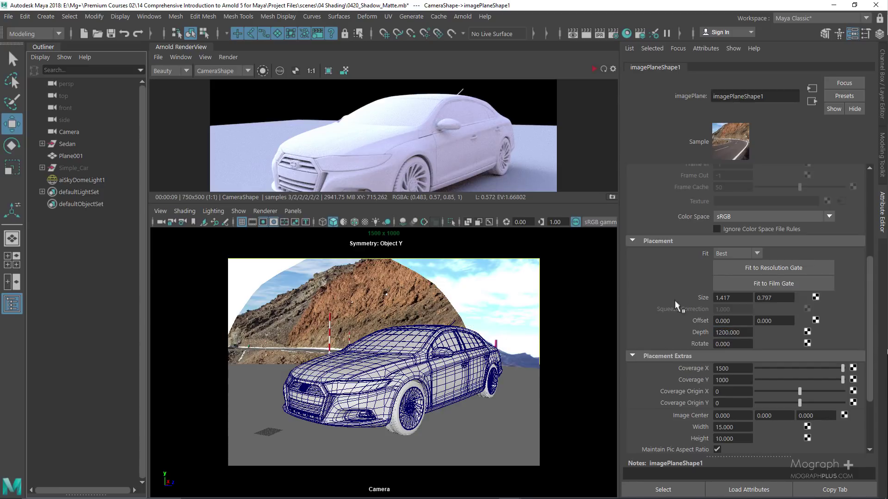
# Step: Set the skydome light's Hardware Texturing Opacity to 0 and hide the ground plane to expose the road photo
pyautogui.click(85, 180)
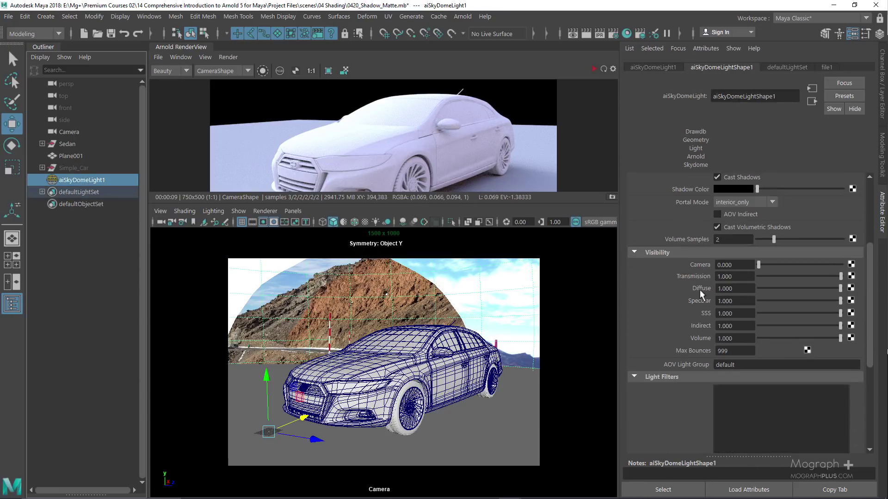
pyautogui.scroll(-6, 672, 268)
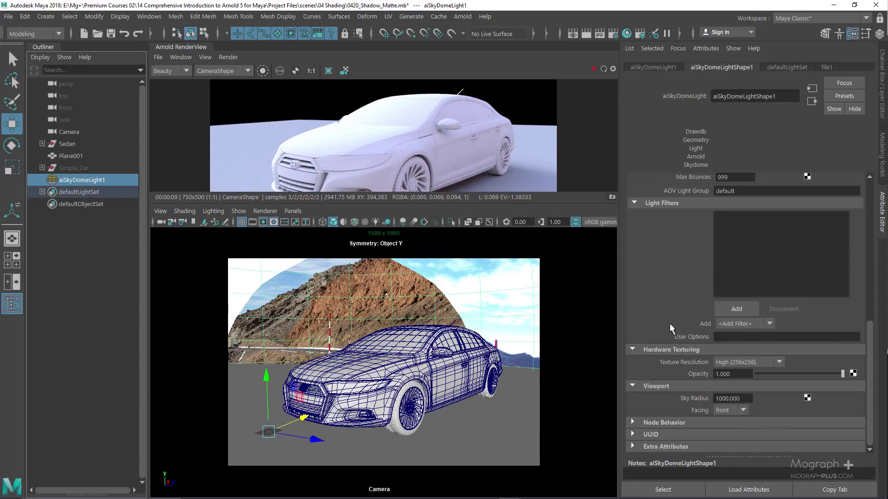
pyautogui.moveTo(780, 373); pyautogui.dragTo(733, 378)
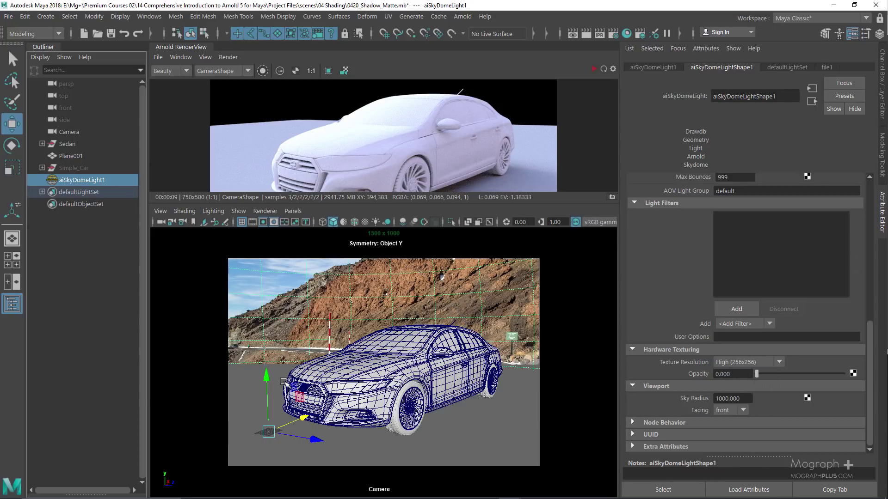
pyautogui.click(246, 401)
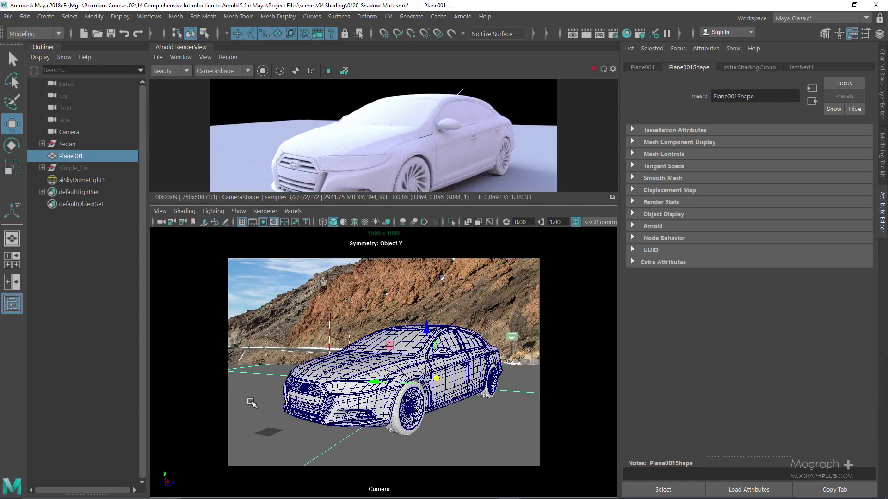
pyautogui.hotkey('ctrl', 'h')
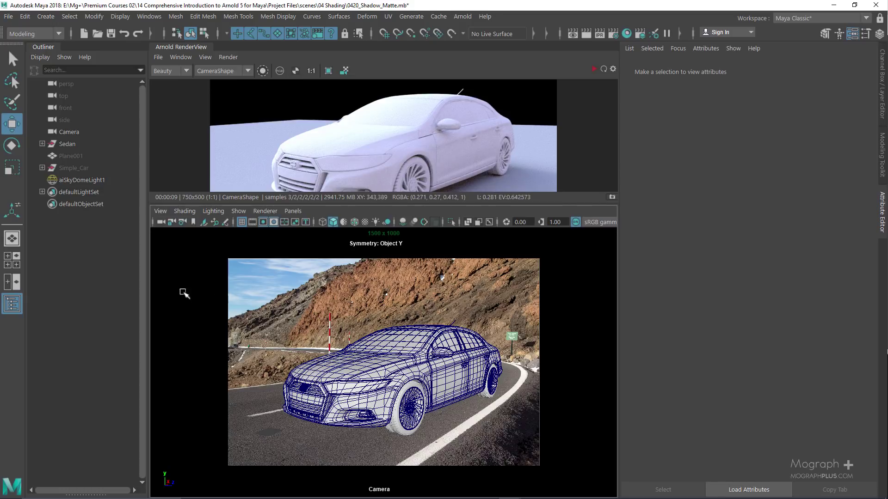
# Step: Raise the skydome light's Hardware Texturing Opacity to 1 and reduce the Camera image plane's Alpha Gain to 0
pyautogui.click(79, 179)
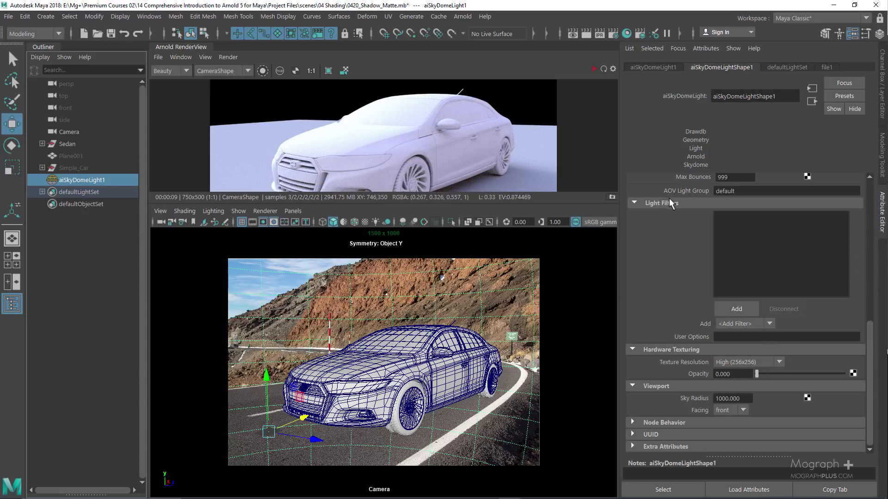
pyautogui.moveTo(806, 373); pyautogui.dragTo(866, 374)
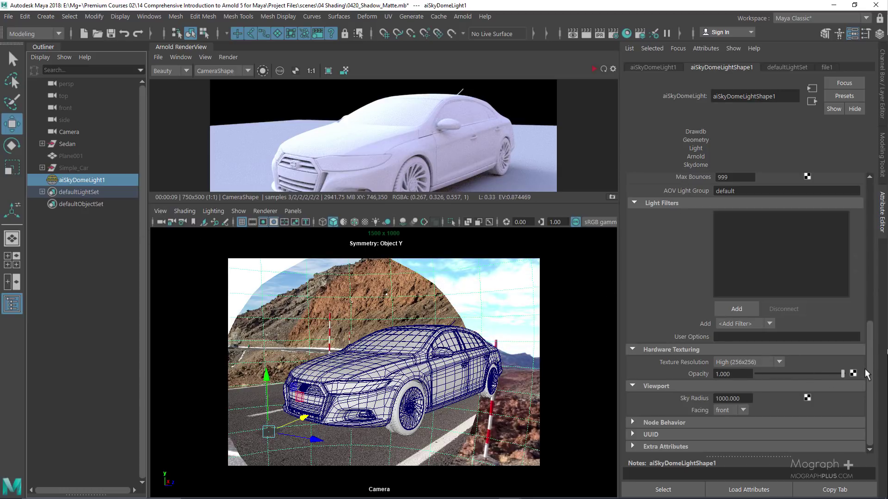
pyautogui.click(62, 131)
pyautogui.click(740, 68)
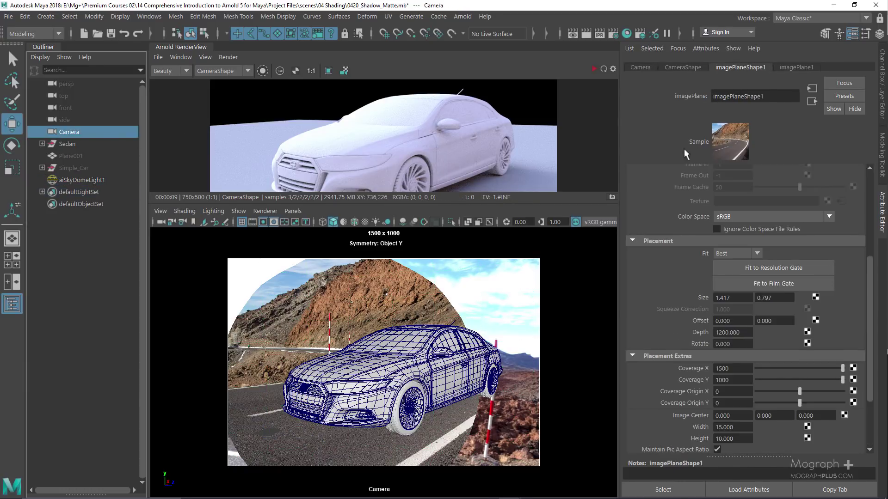
pyautogui.scroll(5, 658, 251)
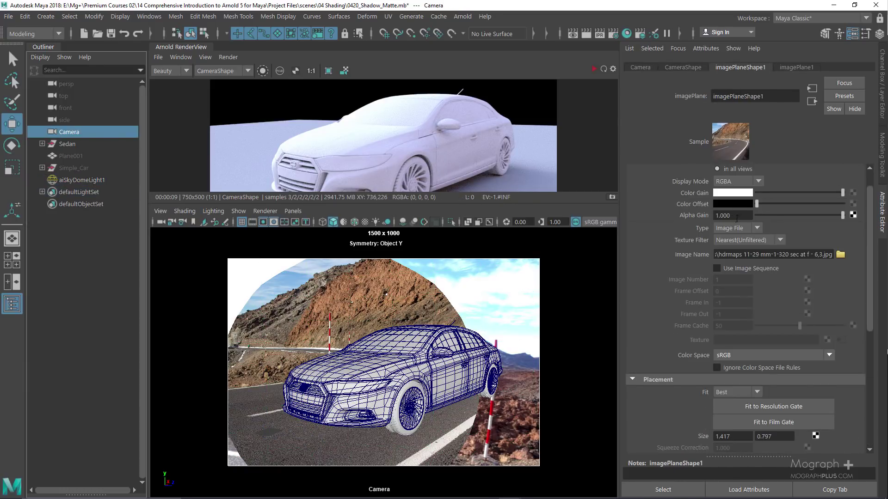
pyautogui.moveTo(777, 213); pyautogui.dragTo(753, 216)
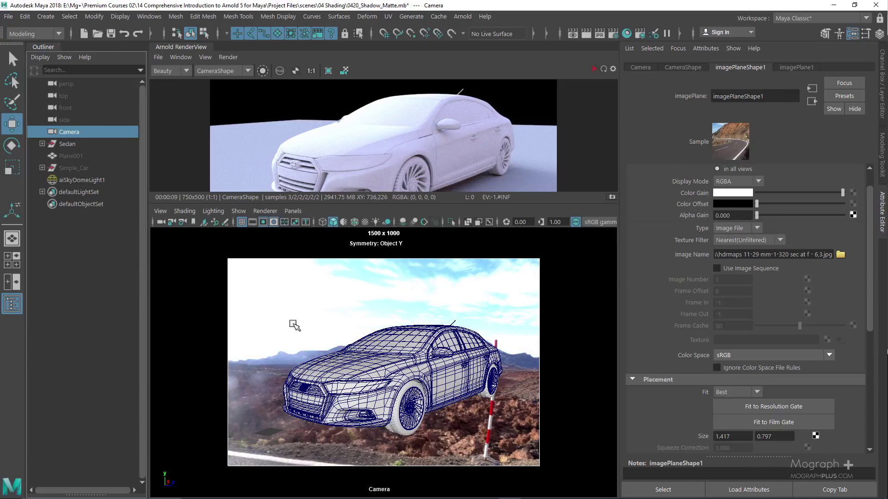
# Step: Rotate the skydome light about its vertical axis until the HDR's road and rocky hillside roughly match the backplate photo
pyautogui.click(70, 180)
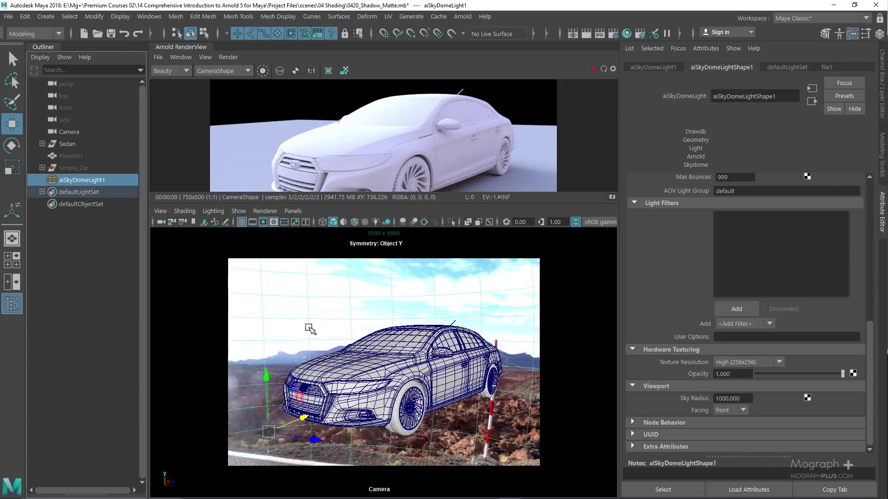
pyautogui.press('e')
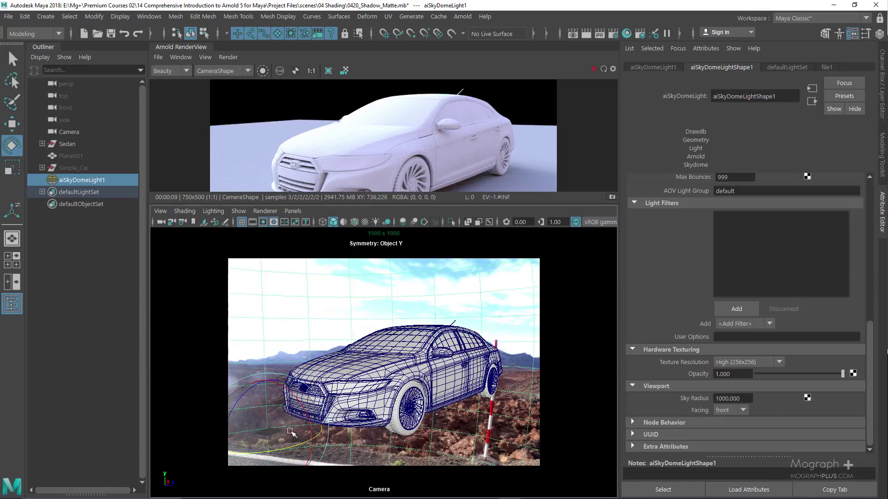
pyautogui.moveTo(292, 451)
pyautogui.mouseDown()
pyautogui.moveTo(373, 430)
pyautogui.moveTo(300, 448)
pyautogui.mouseUp()
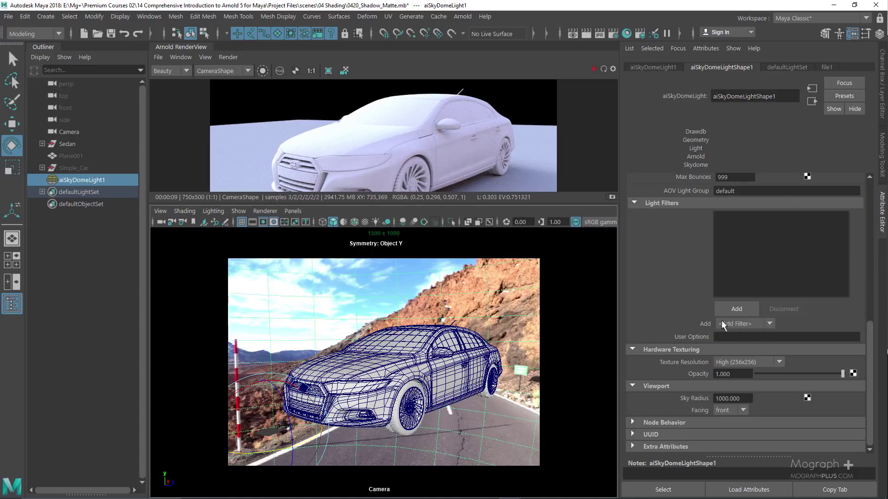
# Step: Set the skydome light's Hardware Texturing Opacity to 0 and restore the image plane's Alpha Gain to 1
pyautogui.click(759, 374)
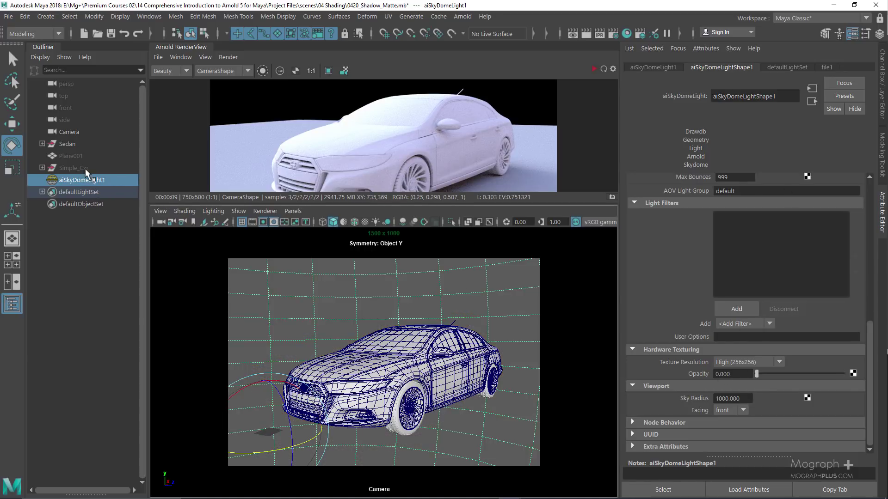
pyautogui.click(69, 132)
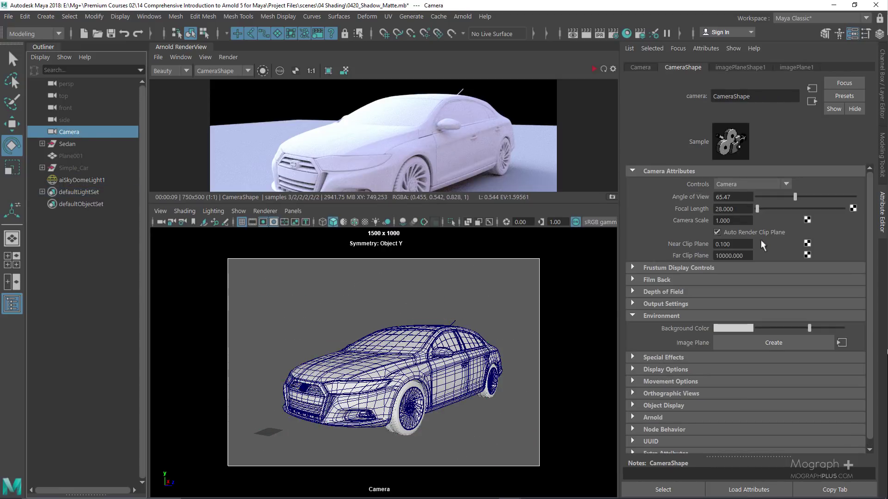
pyautogui.click(723, 68)
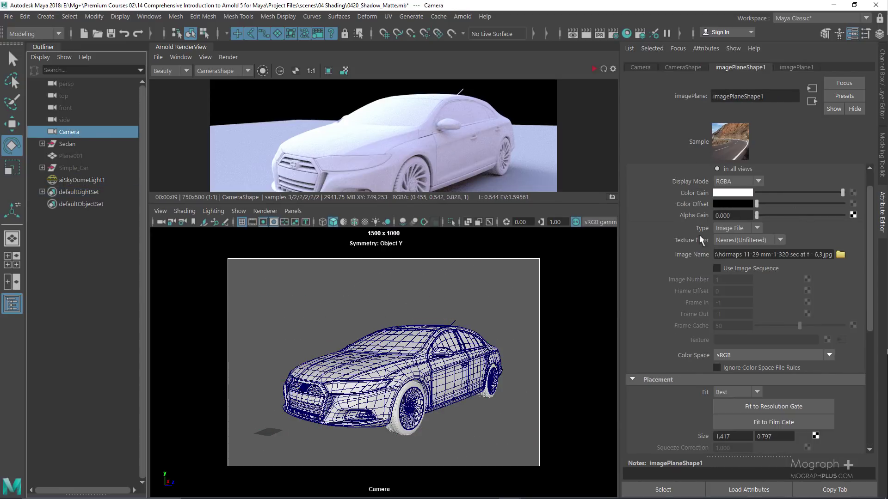
pyautogui.moveTo(786, 216); pyautogui.dragTo(846, 216)
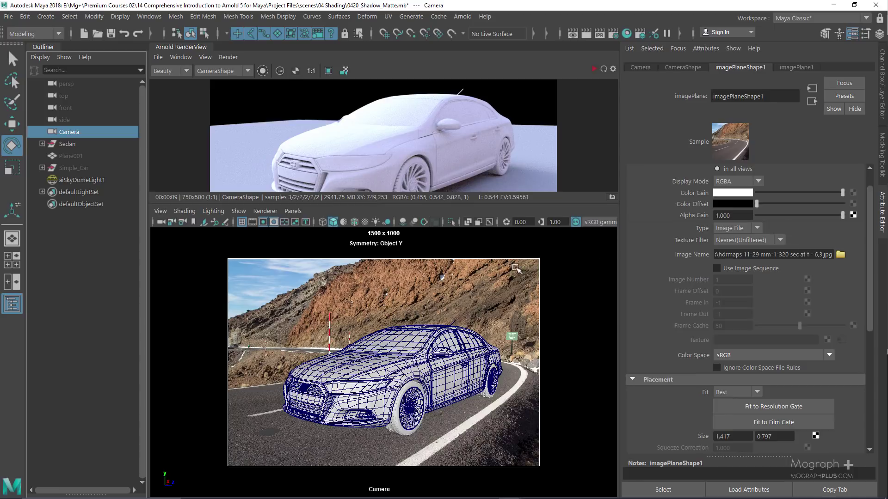
# Step: Unhide the ground plane Plane001, then start the interactive Arnold render and update the full scene
pyautogui.click(74, 156)
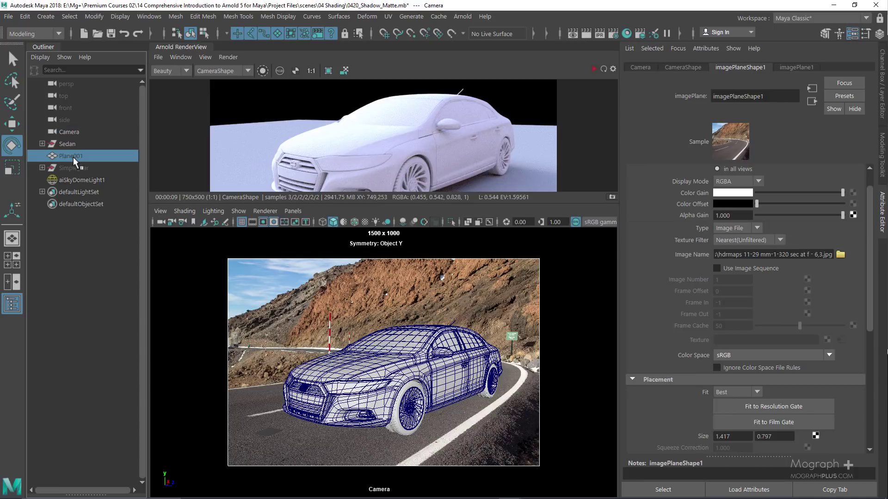
pyautogui.hotkey('shift', 'h')
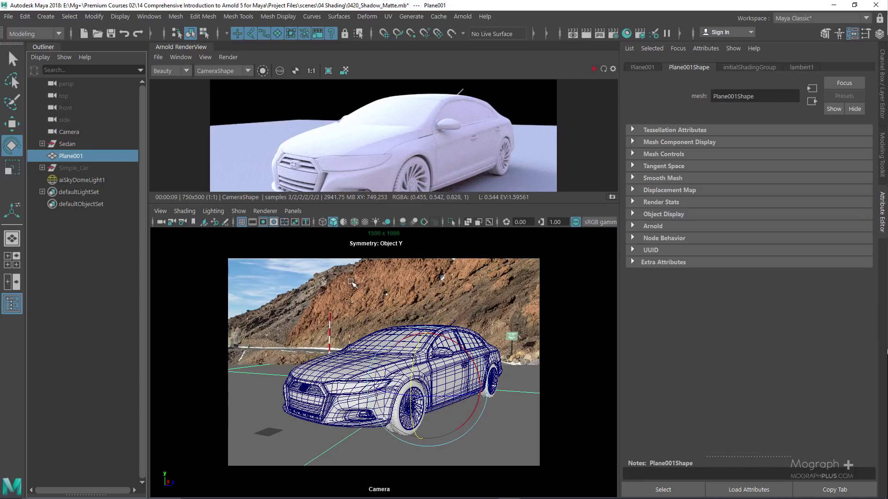
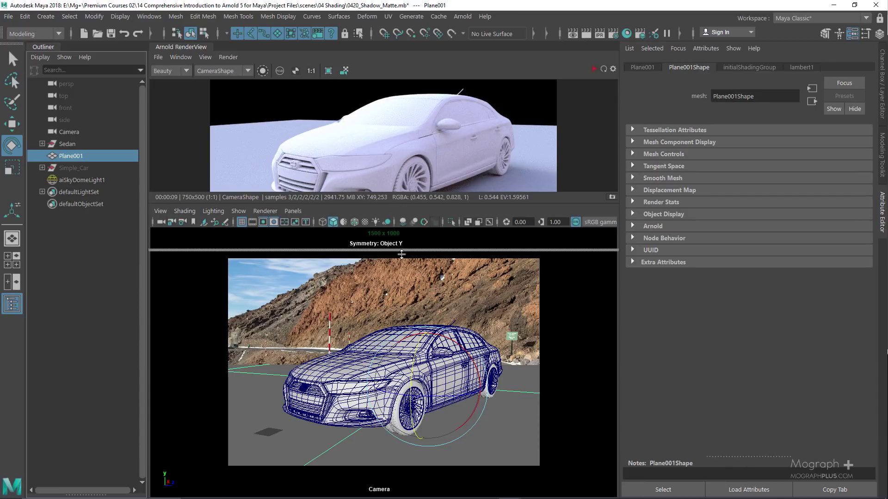
pyautogui.click(591, 68)
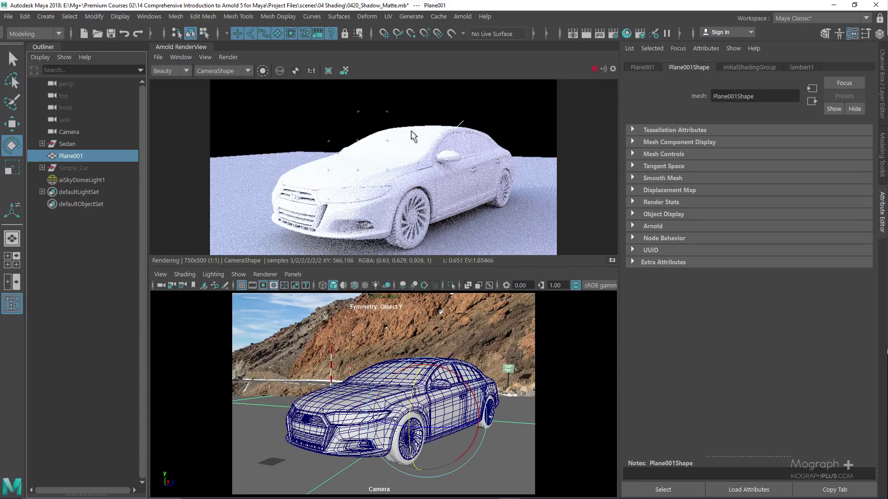
pyautogui.click(232, 57)
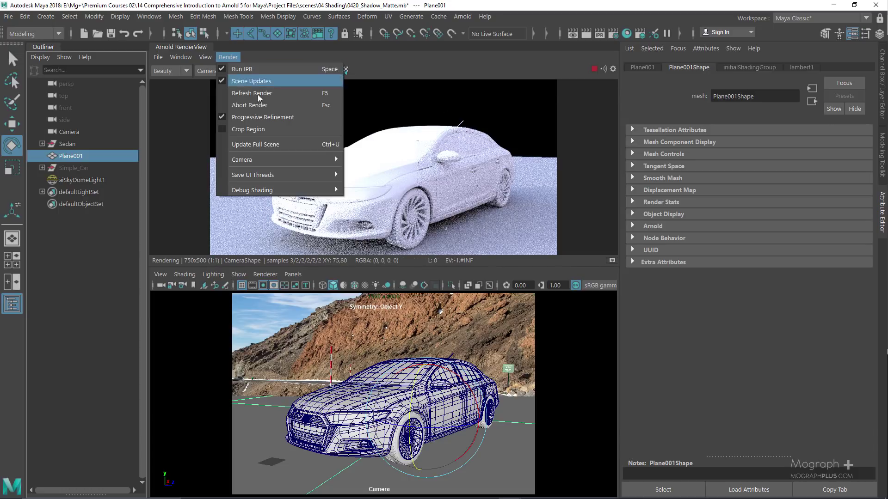
pyautogui.click(296, 142)
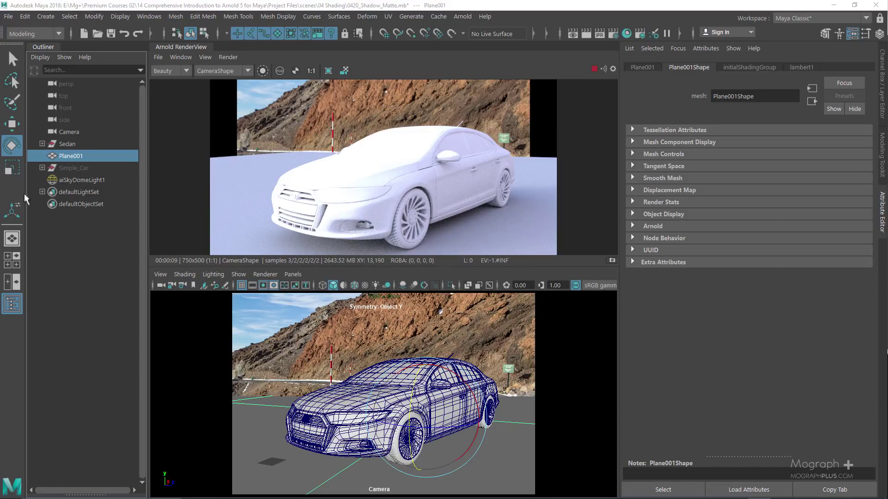
# Step: Fit the Camera's image plane to the resolution gate and stop the interactive render
pyautogui.click(62, 132)
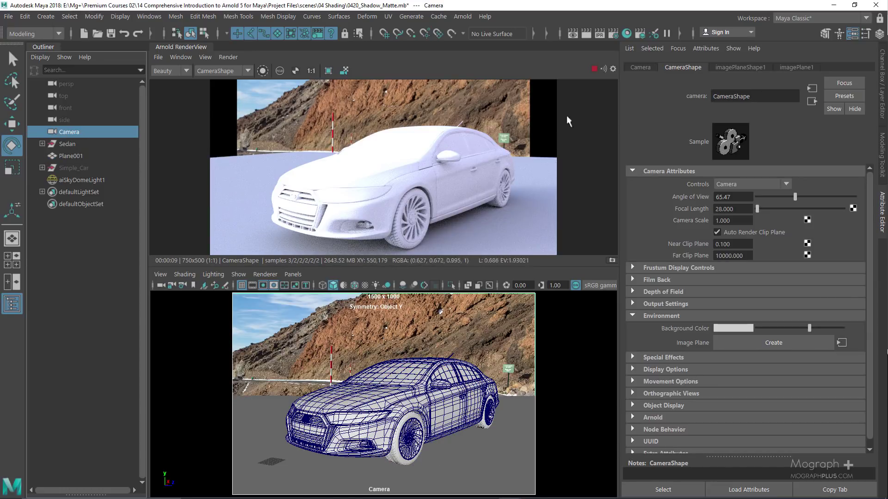
pyautogui.click(736, 68)
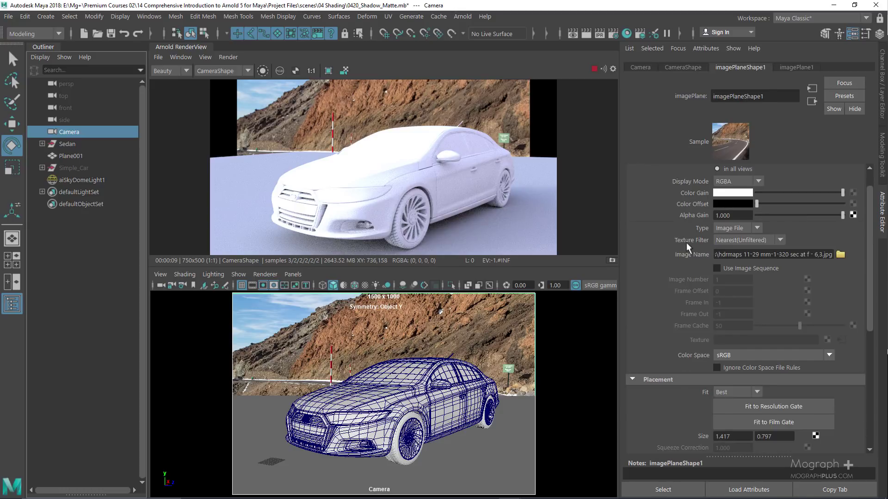
pyautogui.scroll(2, 686, 241)
pyautogui.scroll(-4, 684, 241)
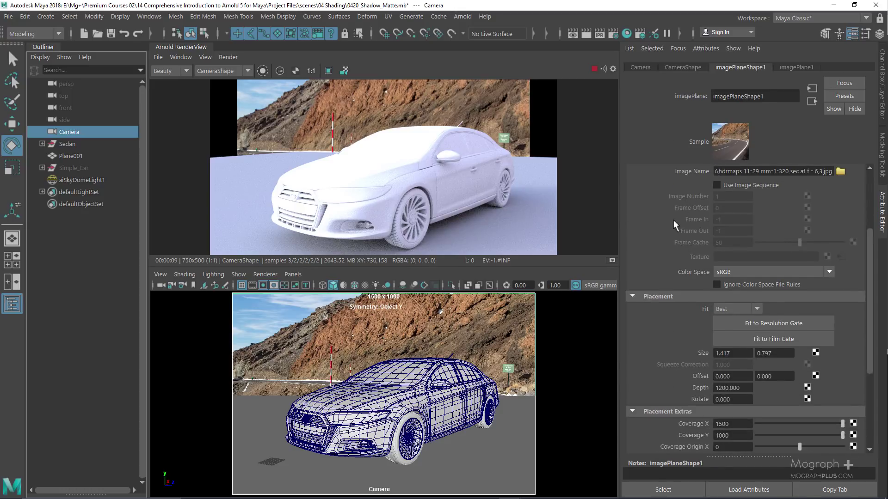
pyautogui.scroll(-1, 667, 293)
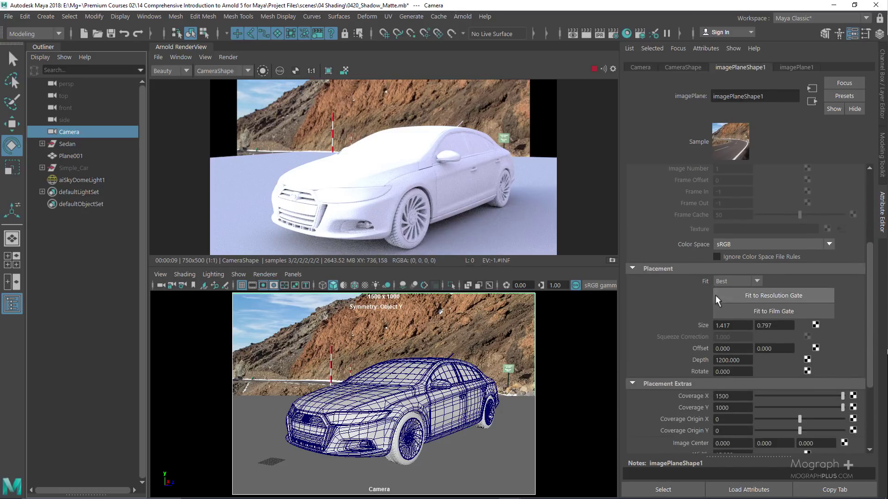
pyautogui.click(736, 295)
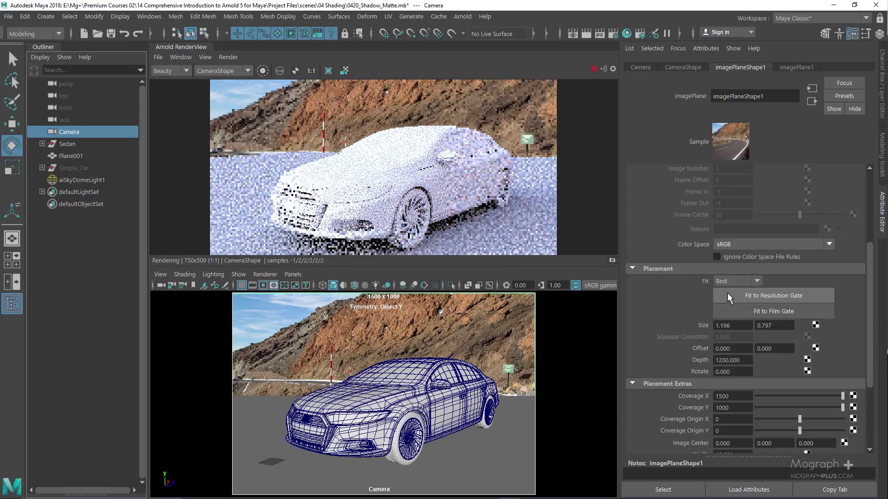
pyautogui.click(593, 69)
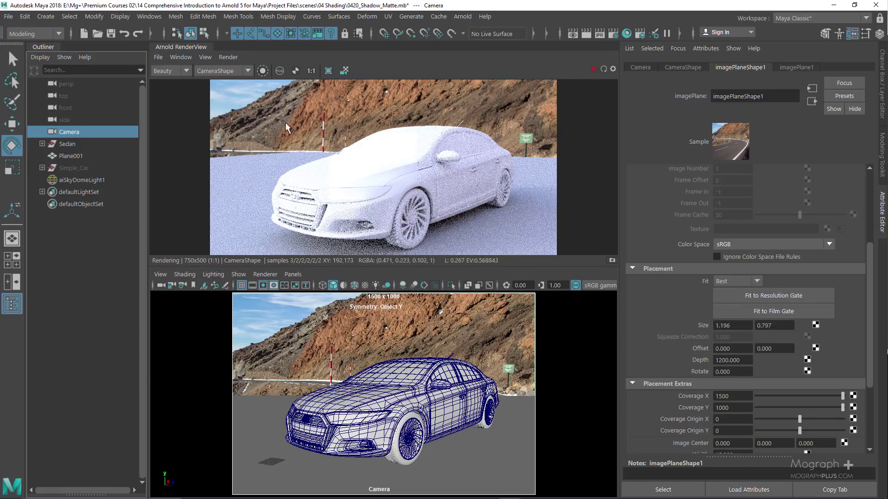
# Step: Check the output image size in the Render Settings and close them
pyautogui.click(614, 37)
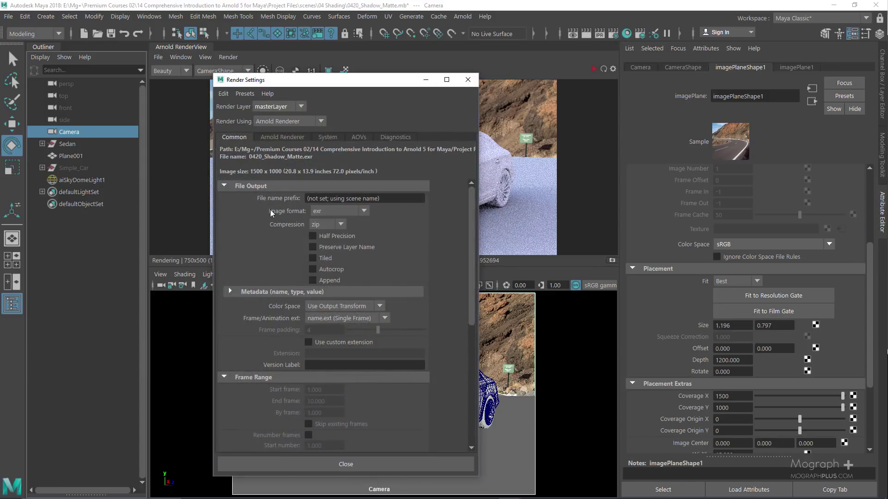
pyautogui.scroll(-5, 271, 266)
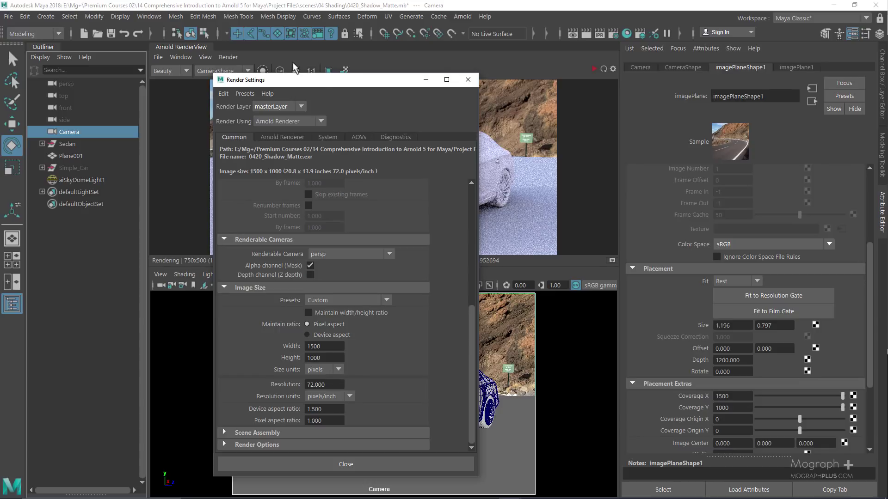
pyautogui.moveTo(323, 81); pyautogui.dragTo(180, 83)
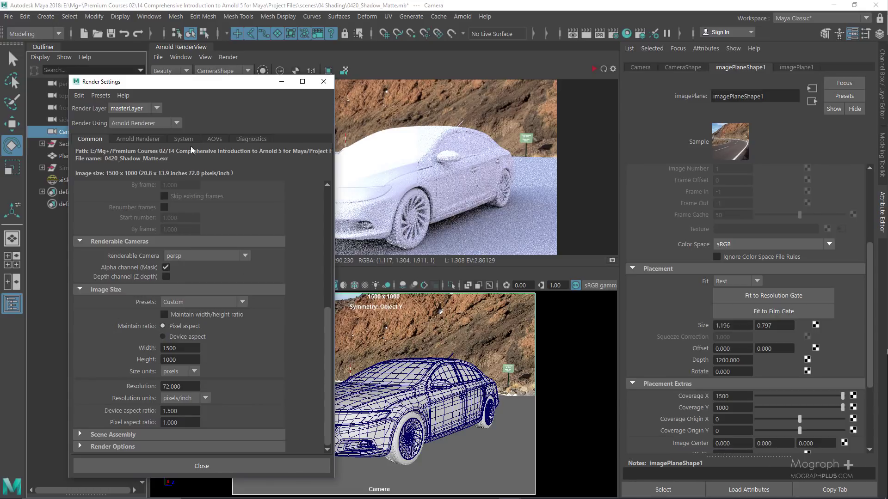
pyautogui.click(324, 81)
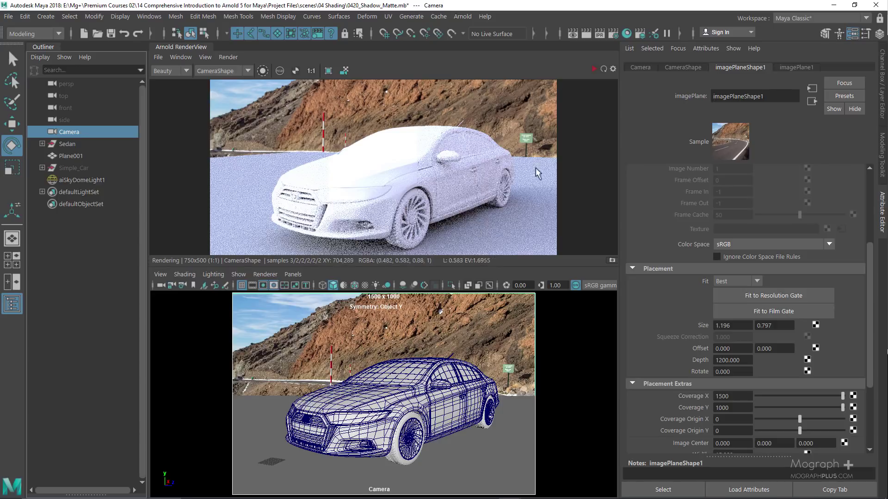
# Step: Restart the interactive render and reduce the skydome light's Intensity, trying 0.7 and settling on 0.65
pyautogui.click(602, 68)
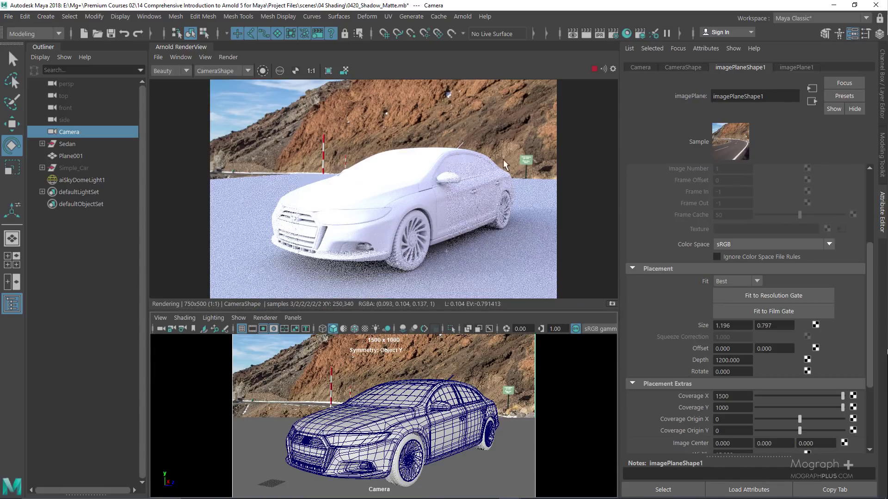
pyautogui.click(100, 181)
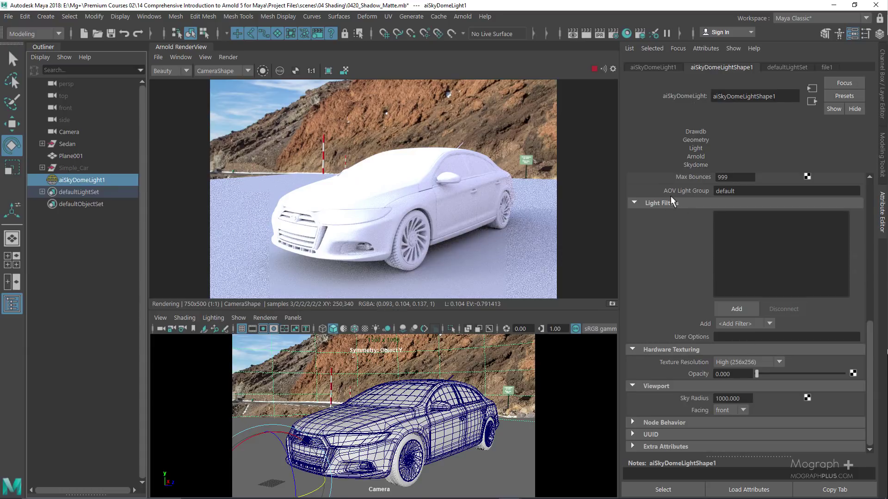
pyautogui.scroll(10, 683, 243)
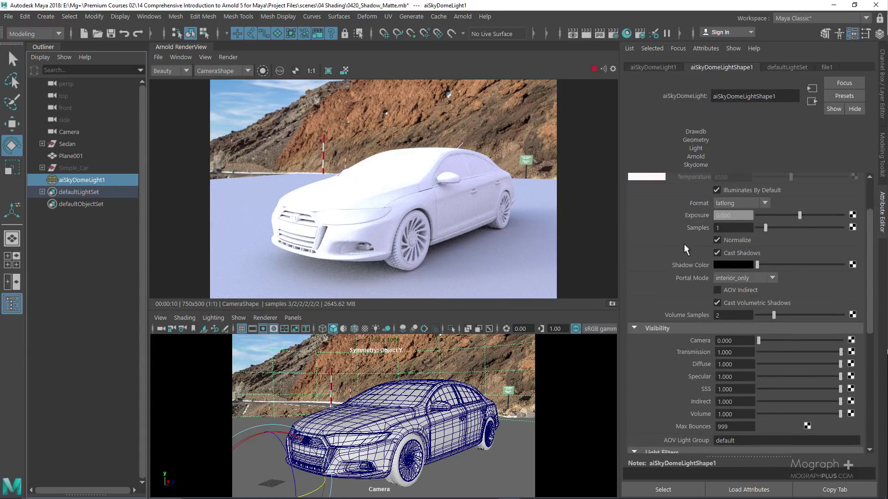
pyautogui.click(740, 205)
pyautogui.write('0.7')
pyautogui.press('Return')
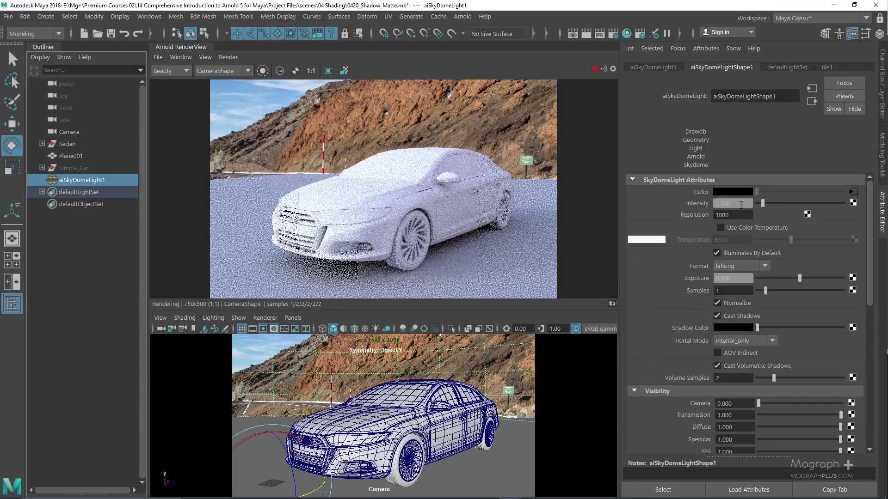
pyautogui.click(741, 204)
pyautogui.write('0.65')
pyautogui.press('Return')
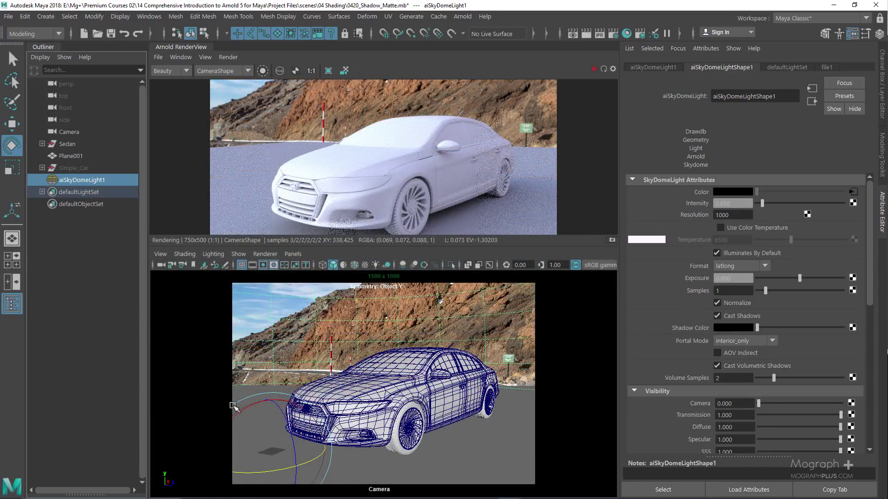
# Step: Assign a new aiShadowMatte material to the ground plane Plane001 and restart the interactive render in an enlarged render view
pyautogui.click(69, 156)
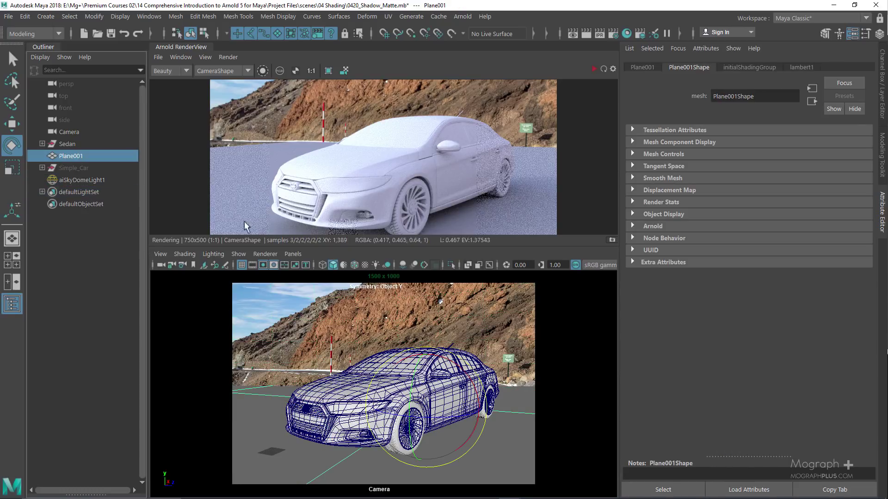
pyautogui.rightClick(269, 423)
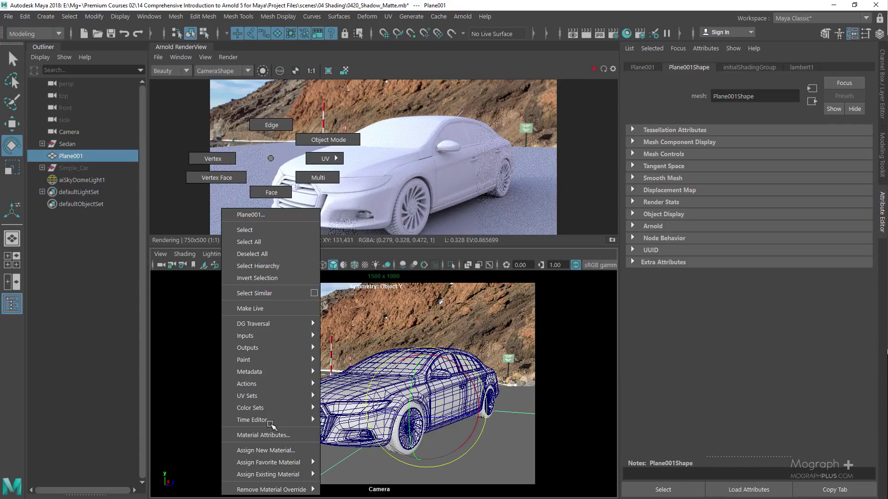
pyautogui.click(278, 450)
pyautogui.click(321, 268)
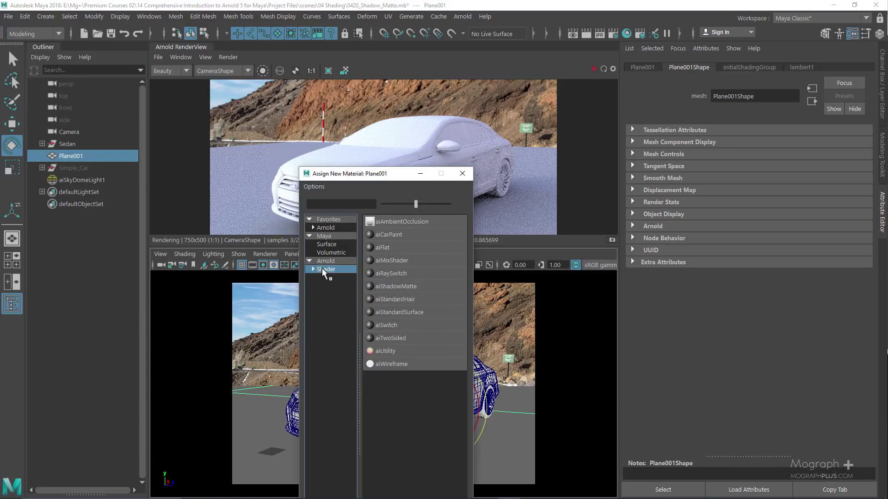
pyautogui.click(397, 286)
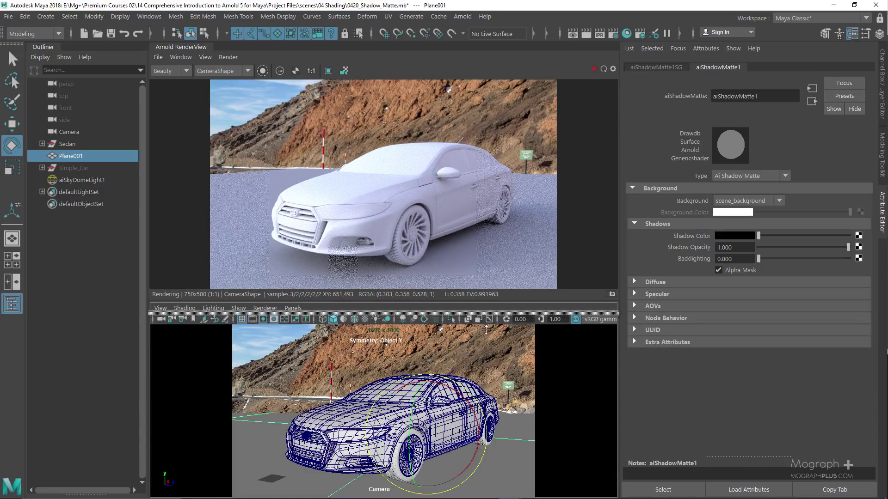
pyautogui.moveTo(484, 305); pyautogui.dragTo(486, 344)
pyautogui.click(592, 70)
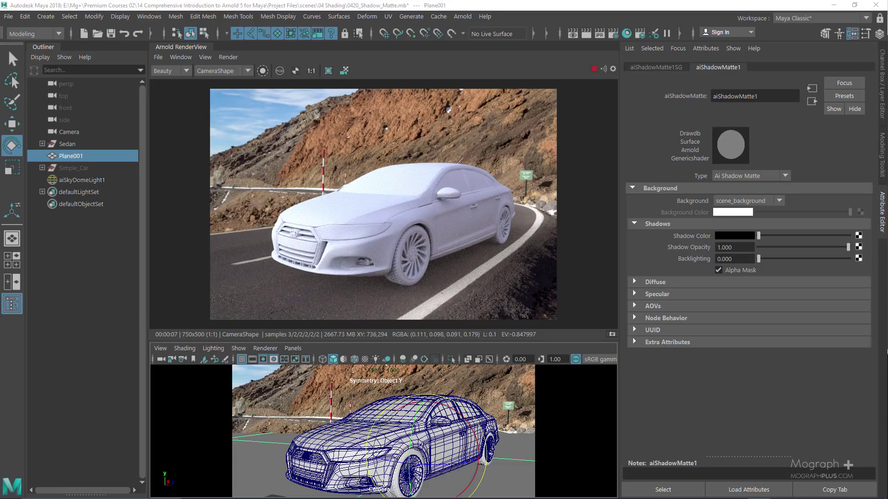
# Step: Try background_color as the shadow matte's Background source and return it to scene_background
pyautogui.click(758, 199)
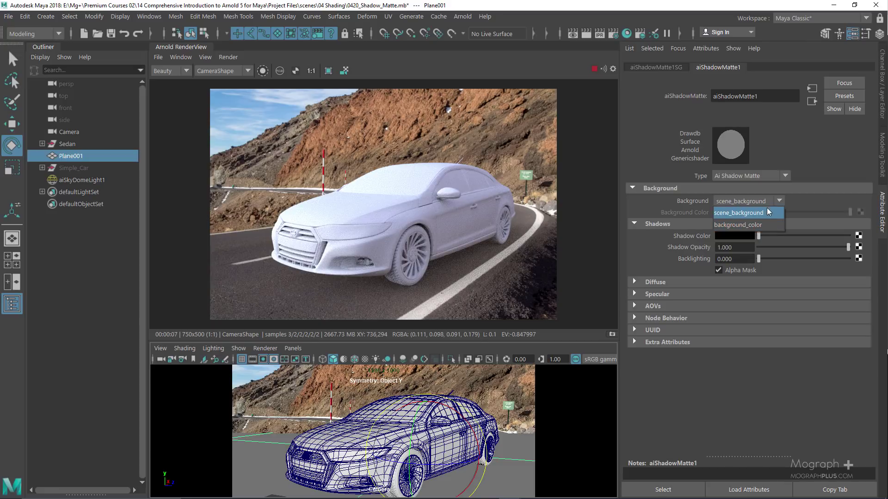
pyautogui.click(762, 225)
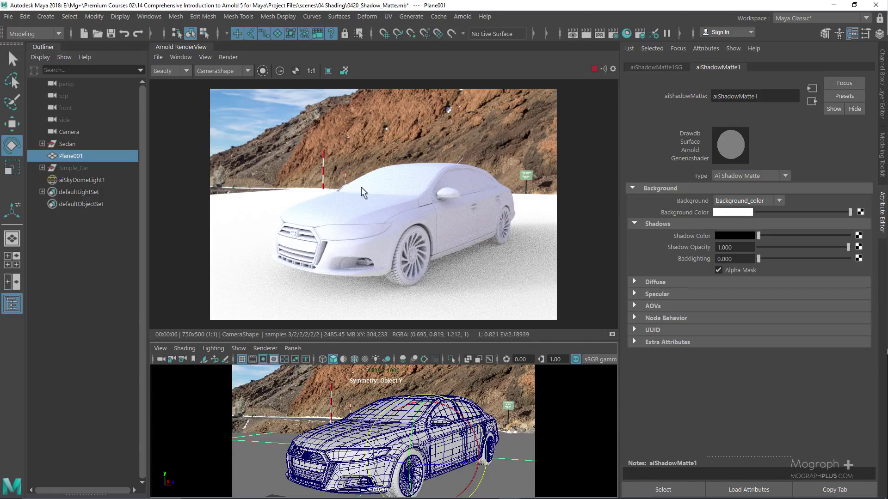
pyautogui.click(775, 201)
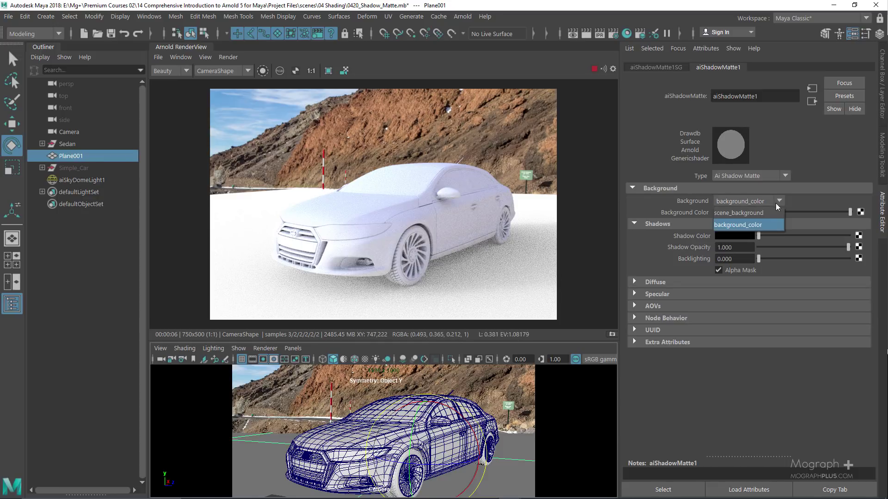
pyautogui.click(765, 216)
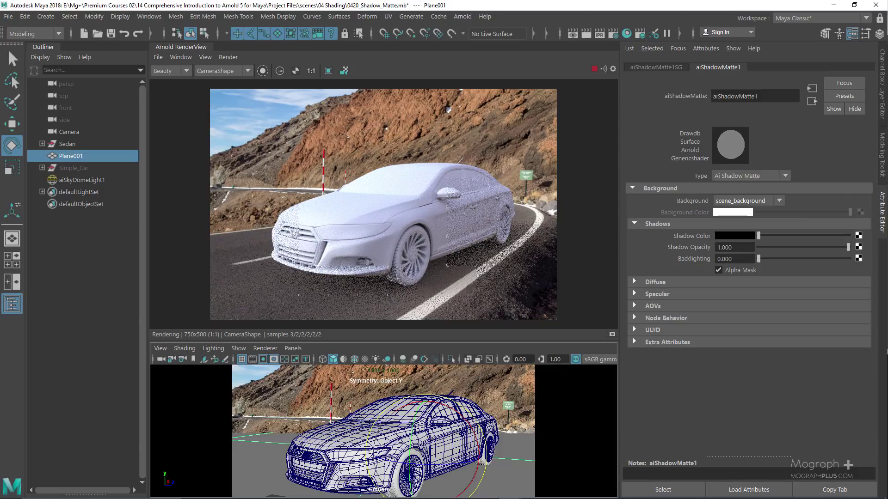
# Step: Try different Shadow Color and Shadow Opacity values on the shadow matte, returning them to black and 1
pyautogui.moveTo(773, 234); pyautogui.dragTo(712, 238)
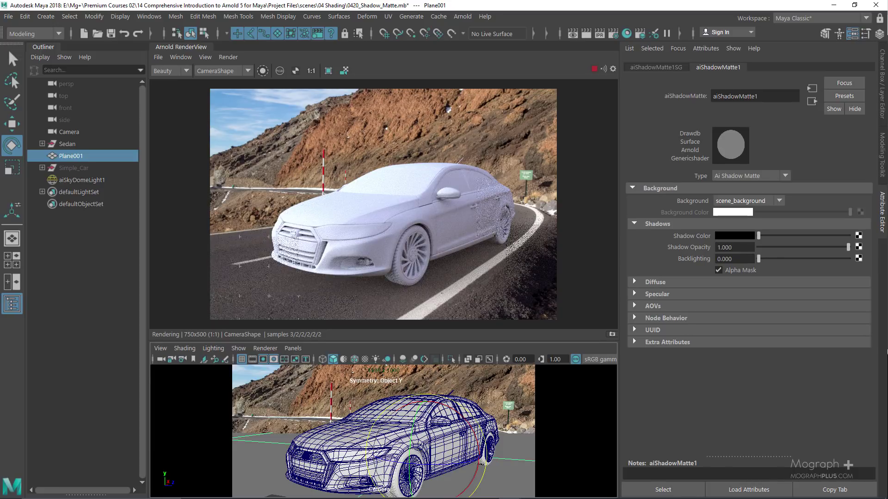
pyautogui.moveTo(792, 248); pyautogui.dragTo(849, 253)
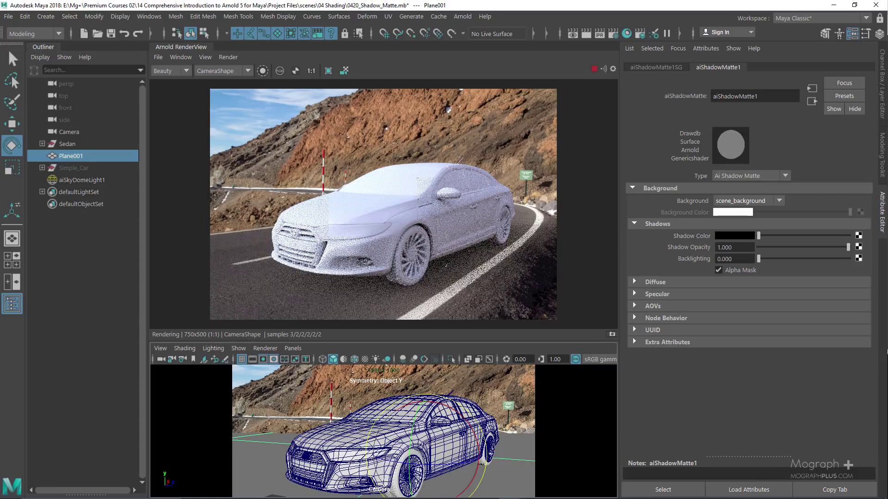
# Step: Set the shadow matte's Diffuse Intensity to 10 and test Indirect Diffuse, leaving it disabled
pyautogui.click(670, 281)
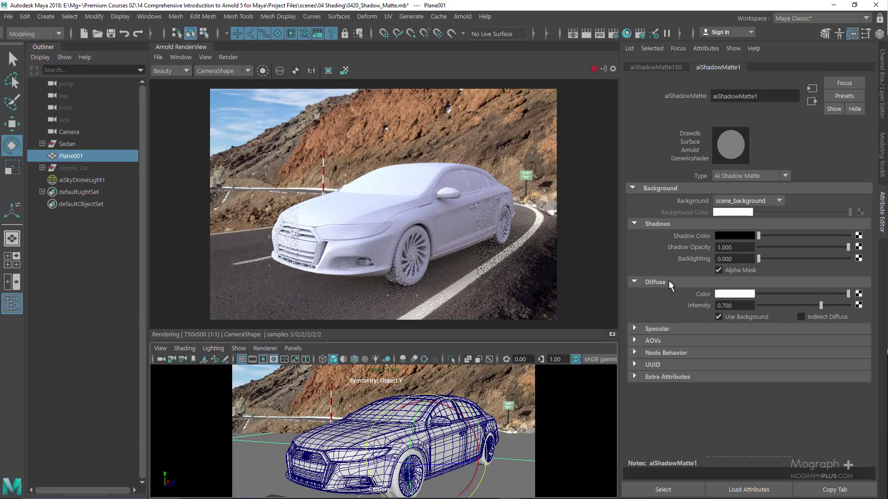
pyautogui.doubleClick(824, 318)
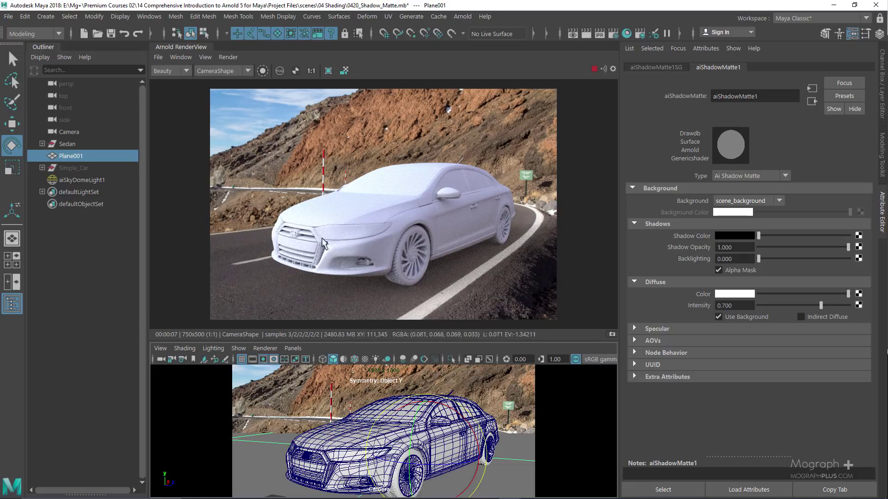
pyautogui.doubleClick(747, 305)
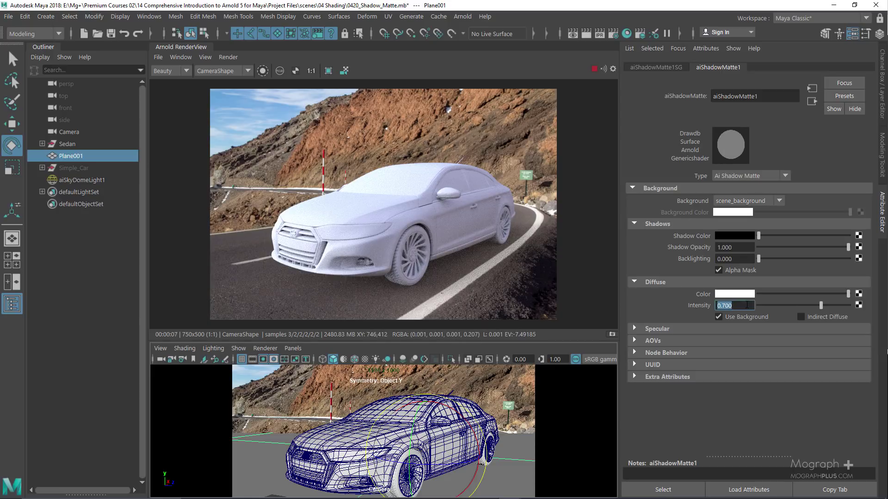
pyautogui.write('10')
pyautogui.press('Return')
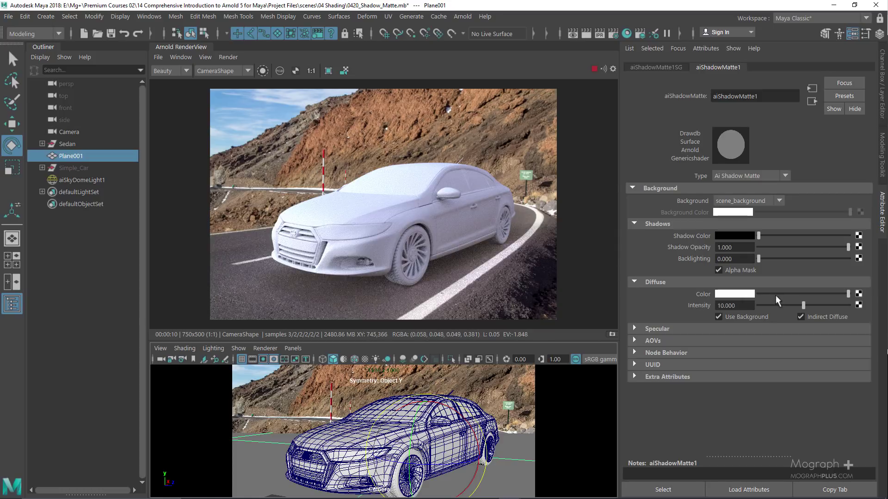
pyautogui.click(807, 314)
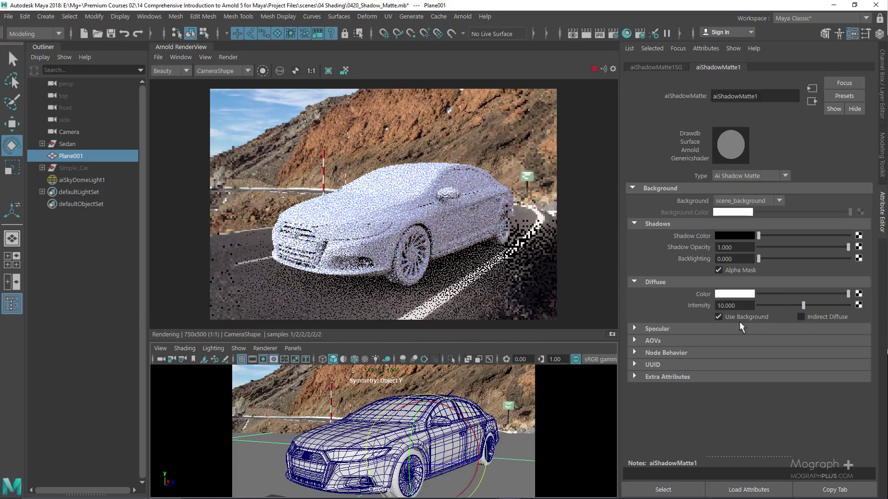
# Step: Enable Indirect Specular on the shadow matte and set its IOR to 3
pyautogui.click(696, 327)
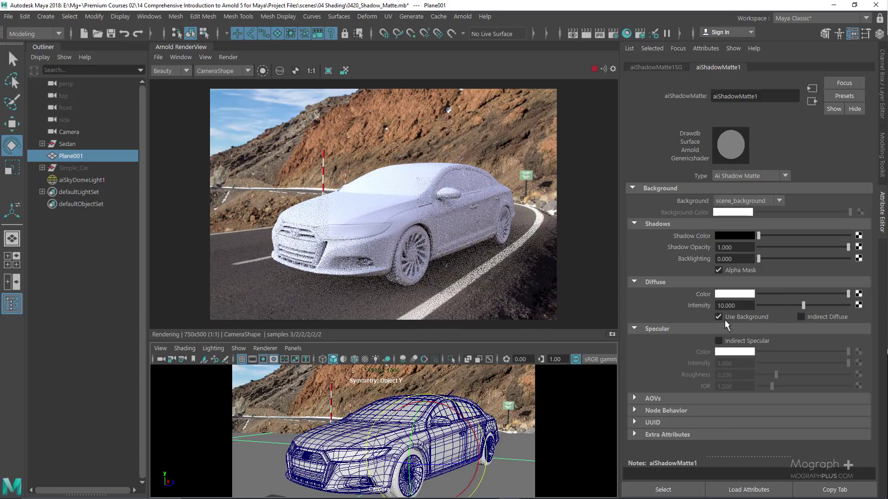
pyautogui.click(753, 340)
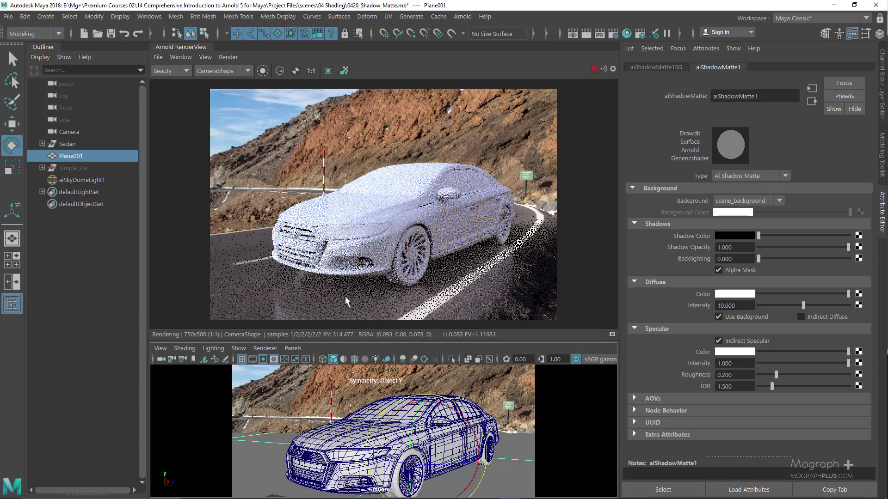
pyautogui.click(736, 387)
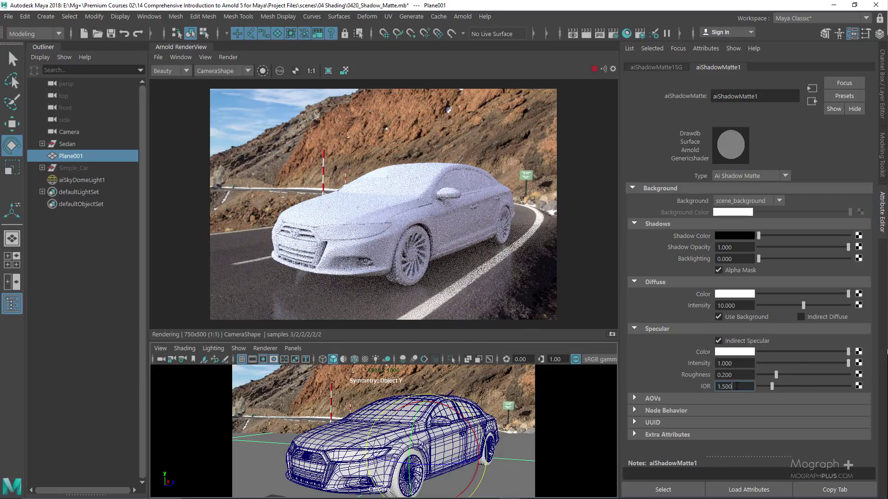
pyautogui.write('3')
pyautogui.press('Return')
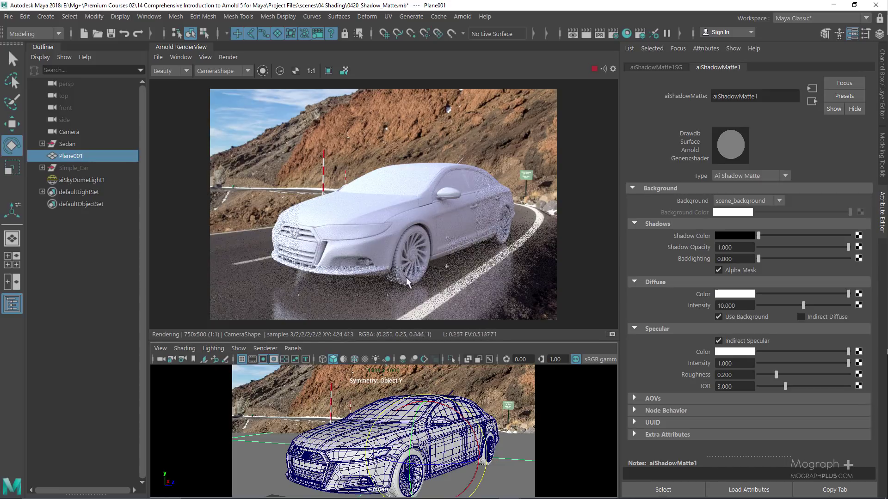
# Step: Try a lower specular Intensity and a pink specular Color on the shadow matte, restoring Intensity 1 and white
pyautogui.click(777, 363)
pyautogui.hotkey('ctrl', 'z')
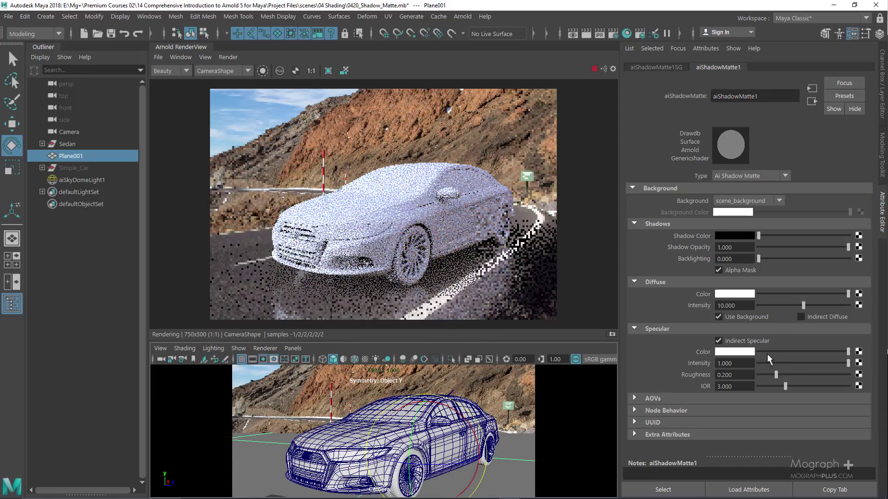
pyautogui.click(730, 351)
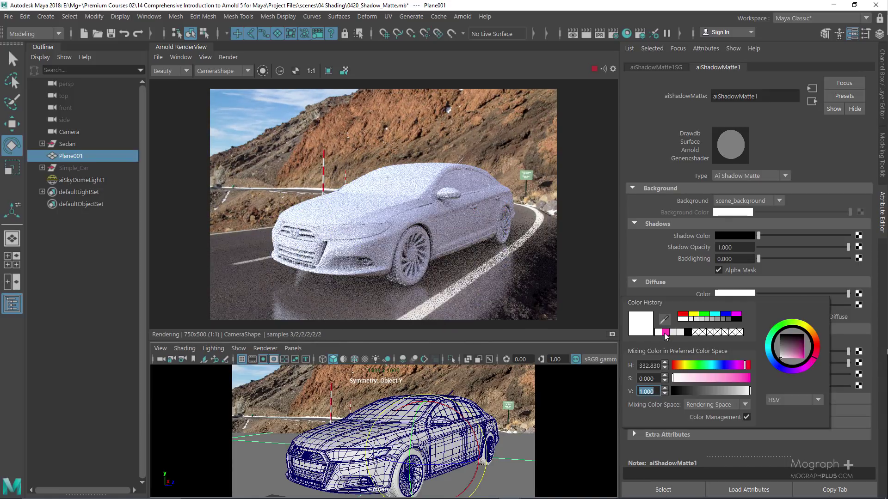
pyautogui.click(665, 332)
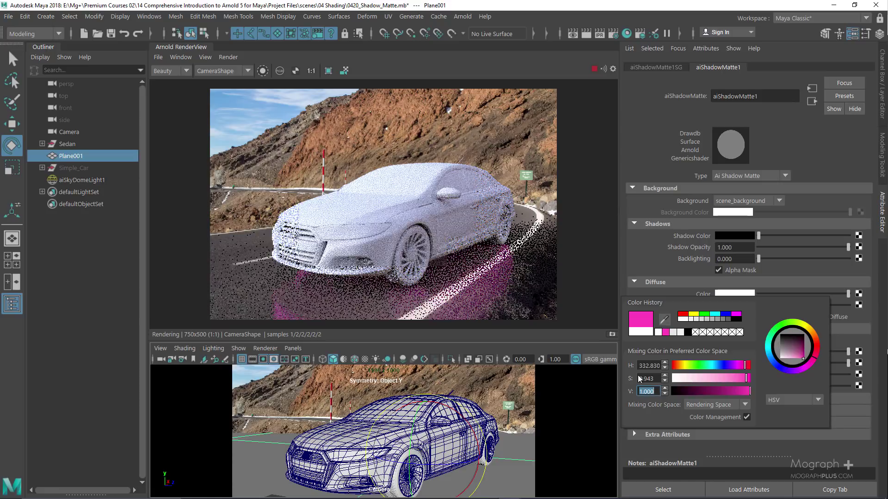
pyautogui.click(657, 332)
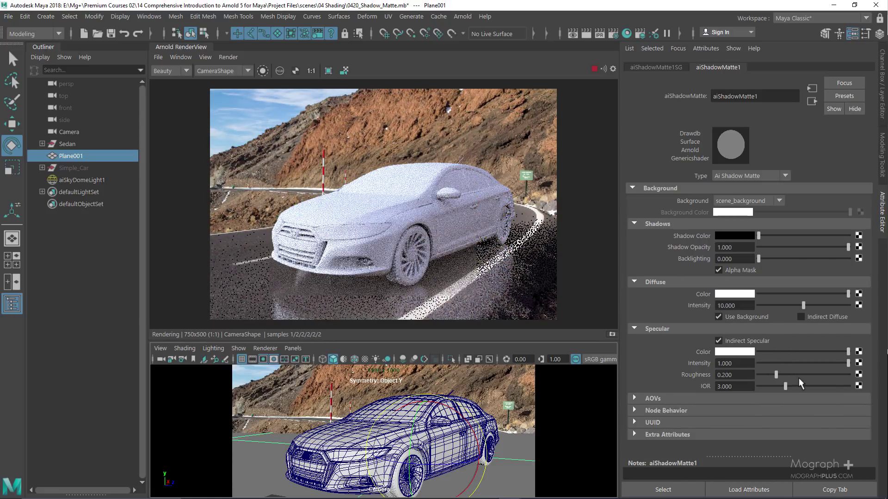
# Step: Try a specular Roughness of 0.479 on the shadow matte, lower it again and turn off Indirect Specular
pyautogui.moveTo(792, 373); pyautogui.dragTo(802, 371)
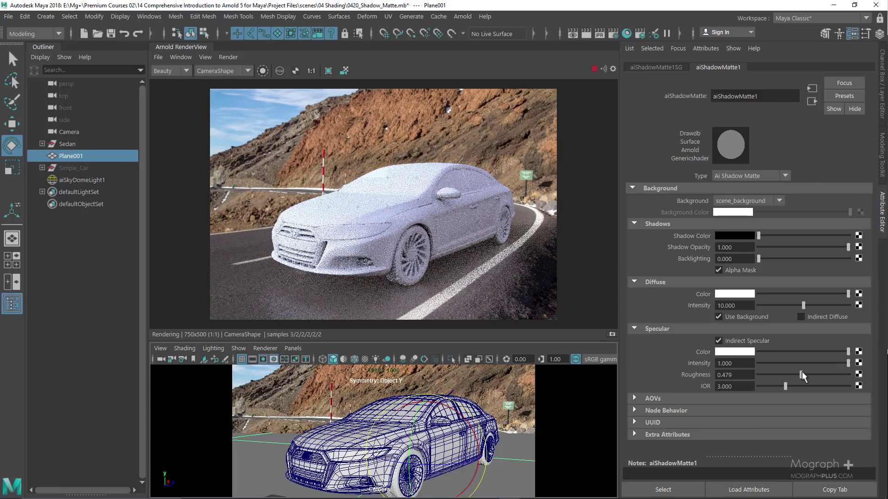
pyautogui.moveTo(802, 371); pyautogui.dragTo(780, 368)
pyautogui.click(718, 340)
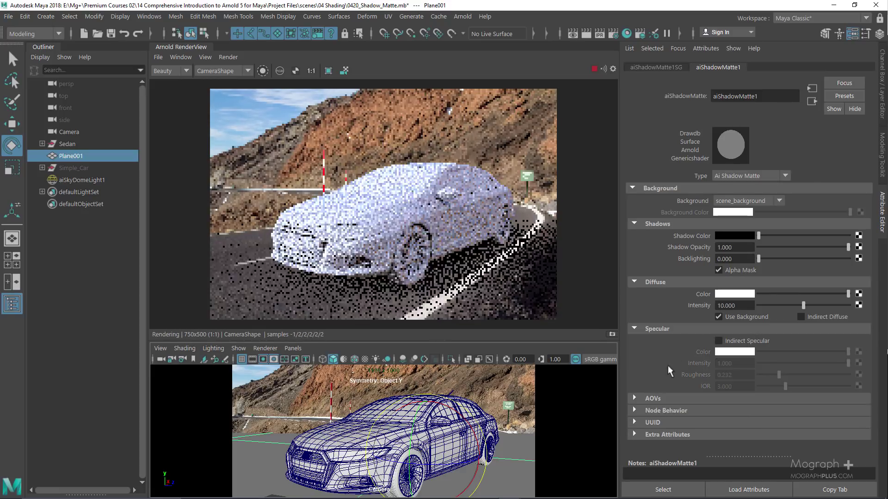
# Step: Add the shadow matte's shadow, shadow_diff and shadow_mask AOVs to the active render AOVs and restart the render
pyautogui.click(651, 398)
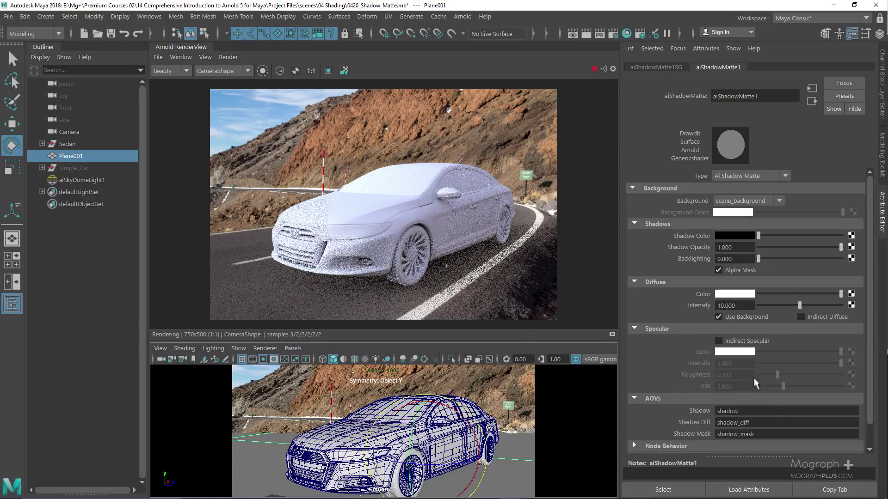
pyautogui.click(769, 410)
pyautogui.click(768, 434)
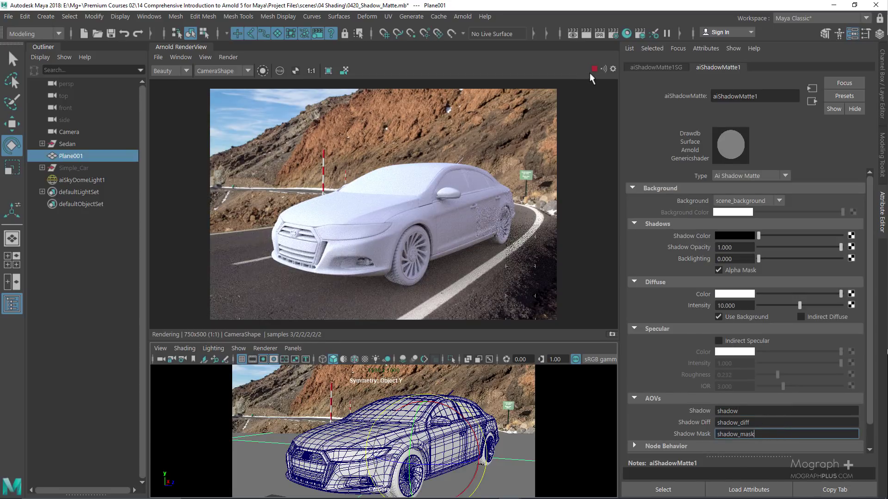
pyautogui.click(611, 36)
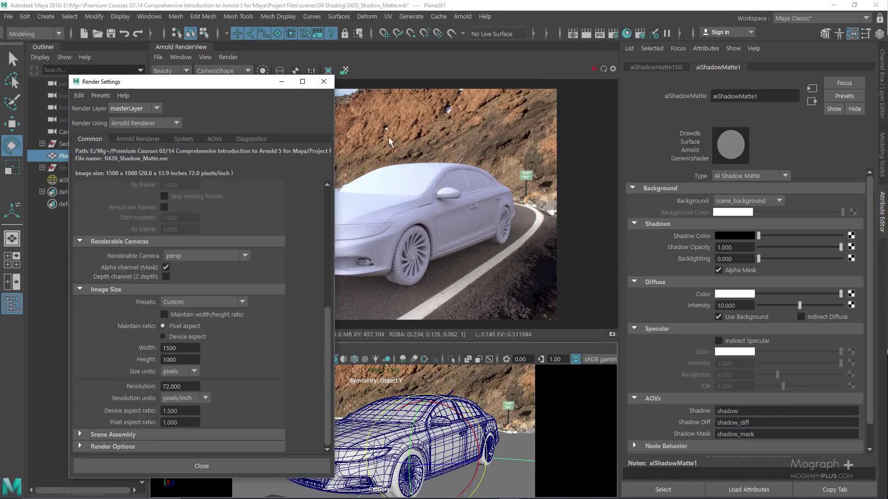
pyautogui.click(215, 139)
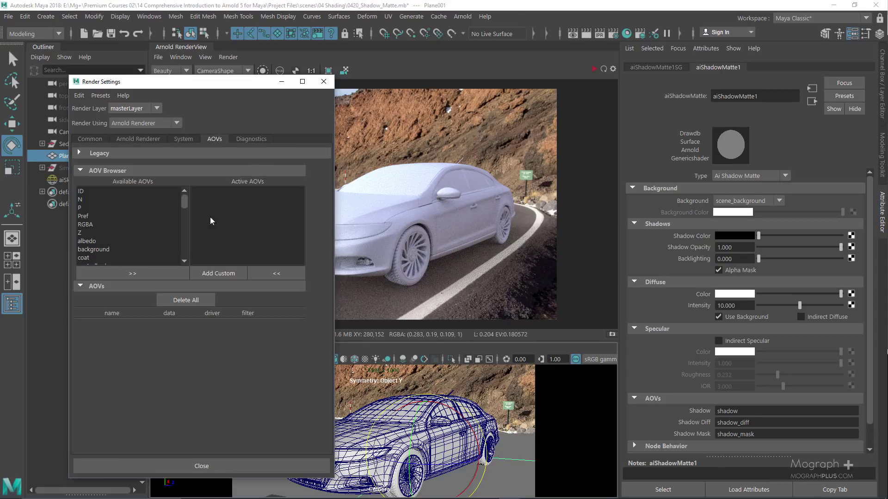
pyautogui.moveTo(185, 199); pyautogui.dragTo(187, 264)
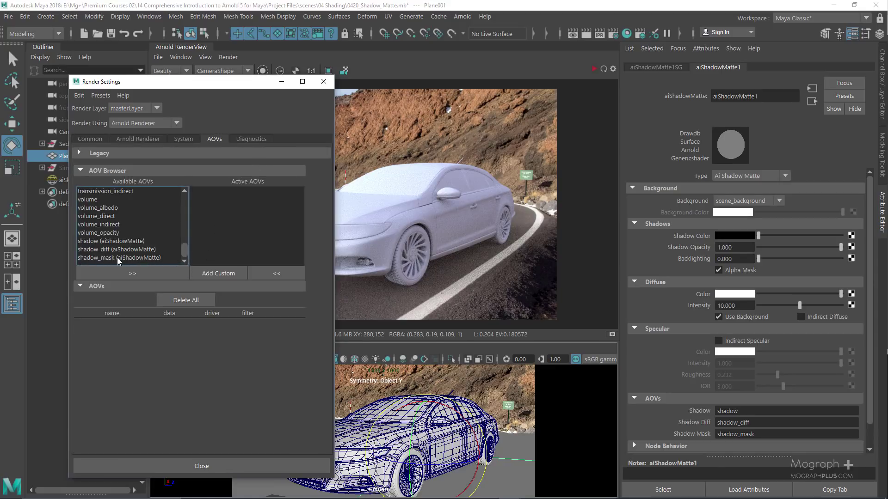
pyautogui.click(116, 242)
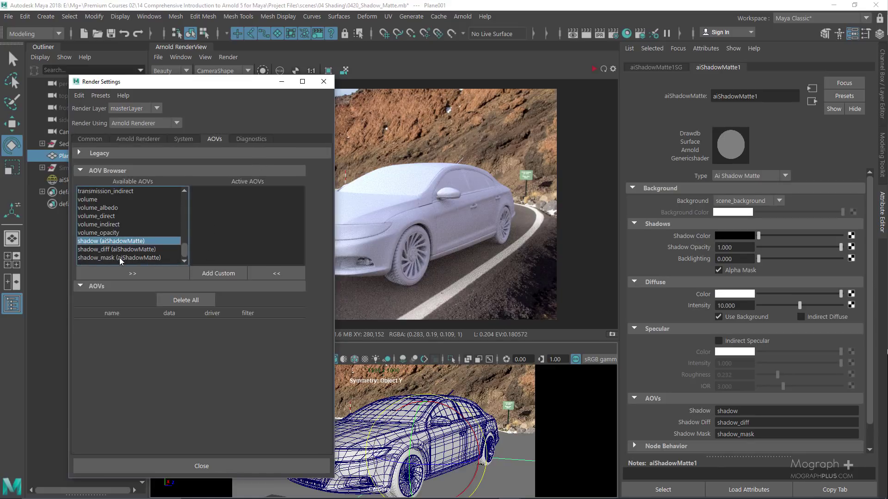
pyautogui.keyDown('shift'); pyautogui.click(120, 258); pyautogui.keyUp('shift')
pyautogui.click(129, 273)
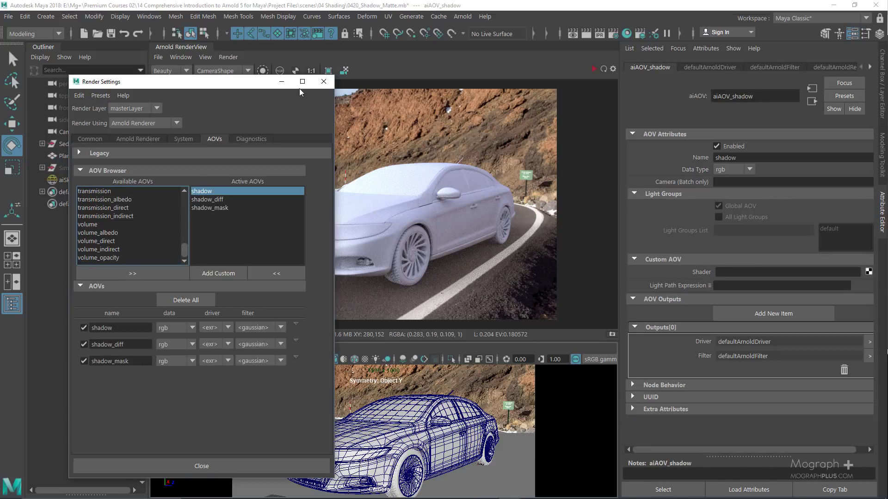
pyautogui.click(324, 81)
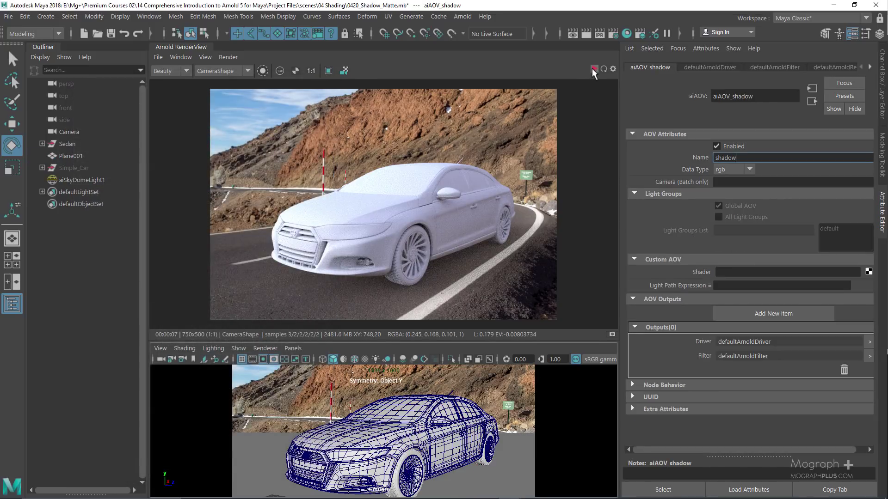
pyautogui.click(601, 68)
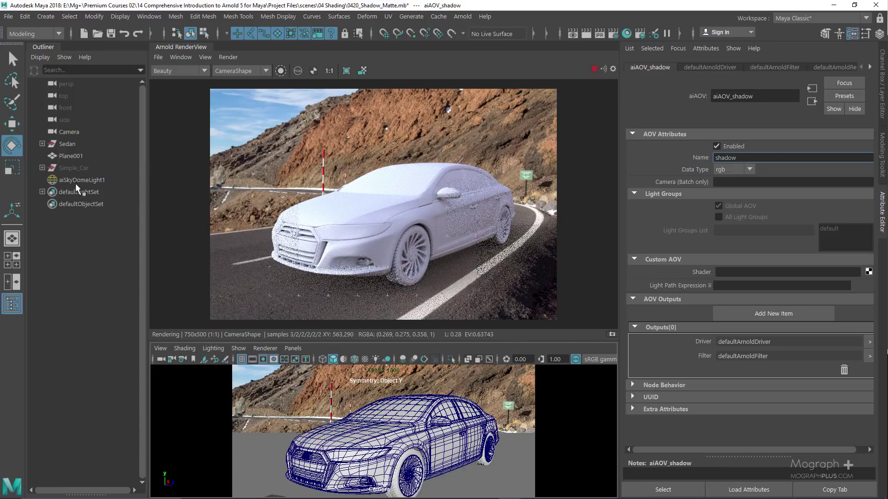
# Step: Set the skydome light's Samples to 4
pyautogui.click(76, 180)
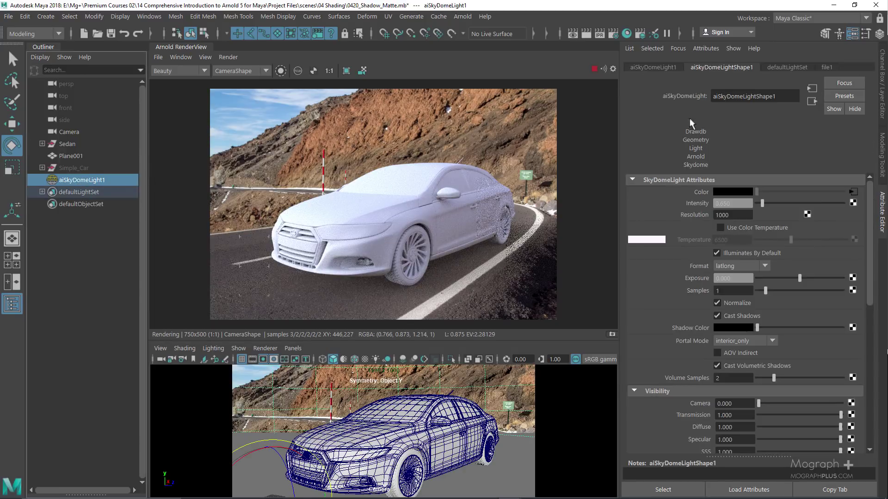
pyautogui.scroll(-5, 703, 231)
pyautogui.click(727, 235)
pyautogui.press('Return')
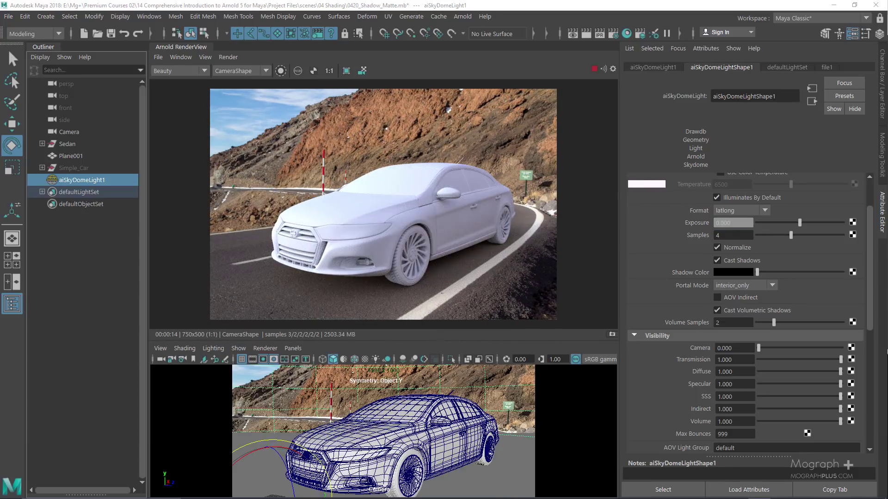
# Step: Display the shadow, shadow_diff and shadow_mask AOVs one after another in the render view
pyautogui.click(184, 70)
pyautogui.click(184, 90)
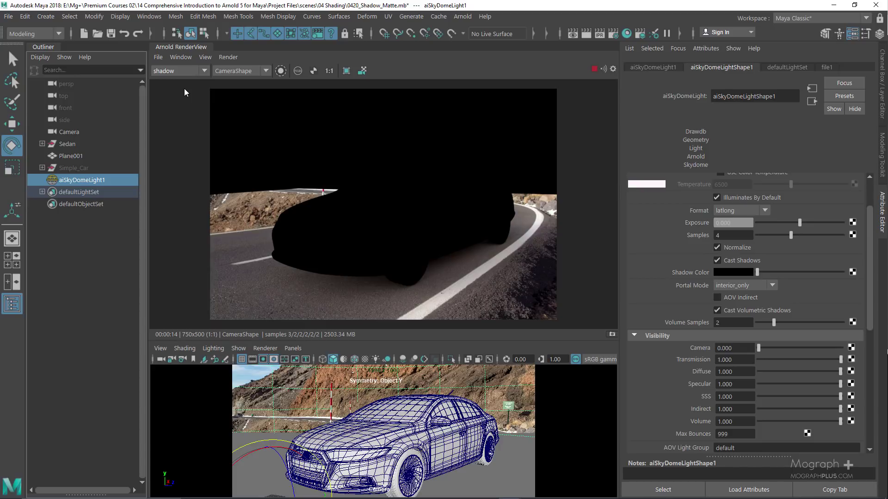
pyautogui.click(186, 72)
pyautogui.click(184, 98)
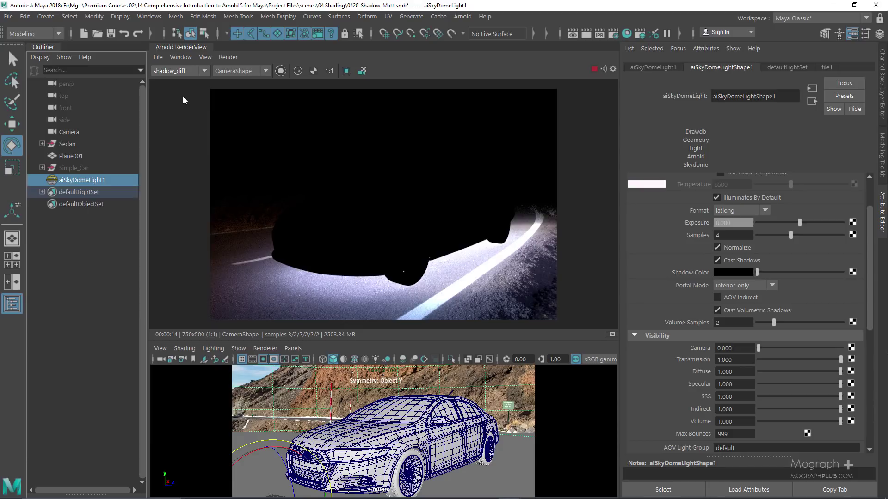
pyautogui.click(167, 72)
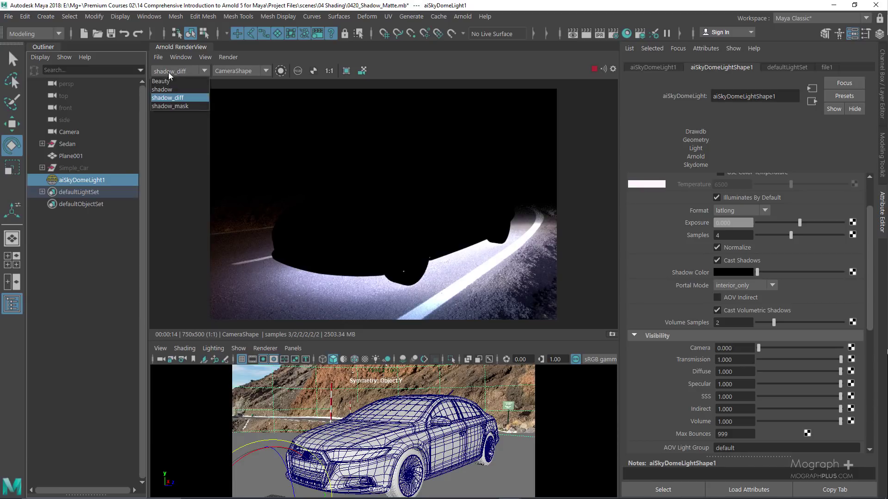
pyautogui.click(179, 108)
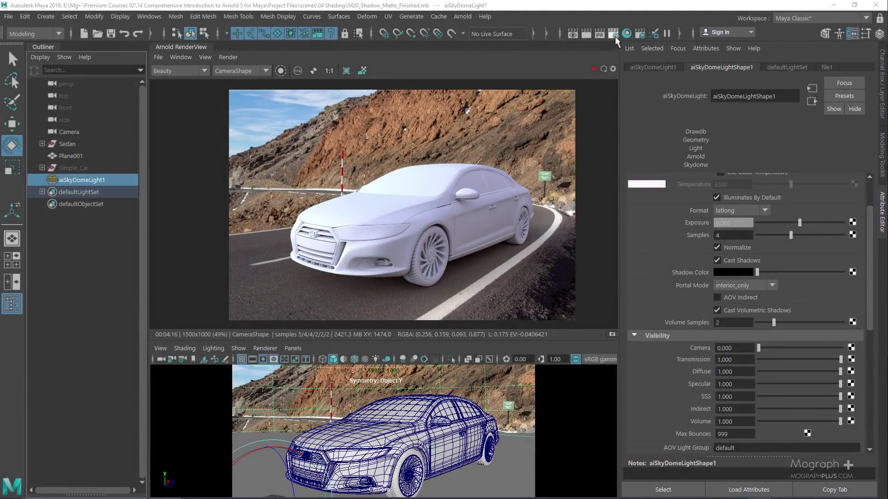
# Step: Review the Arnold sampling settings used for the finished scene's render
pyautogui.click(614, 35)
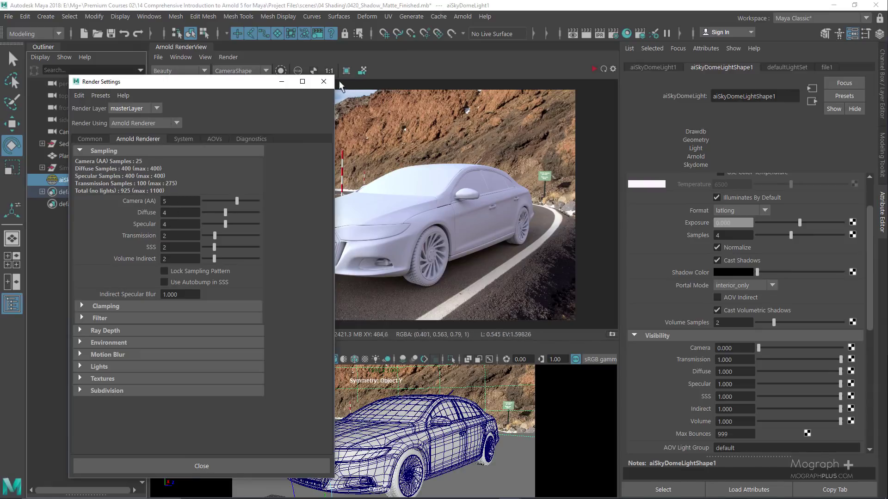
pyautogui.click(323, 81)
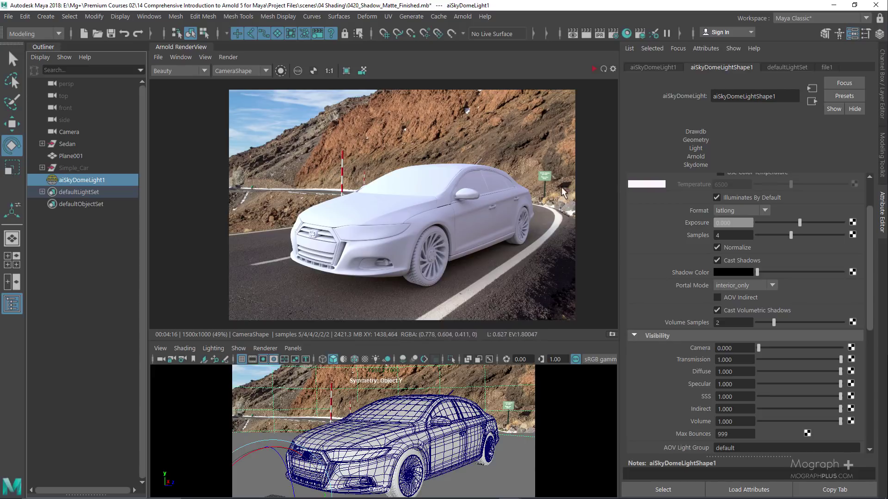
pyautogui.click(46, 17)
pyautogui.moveTo(94, 82)
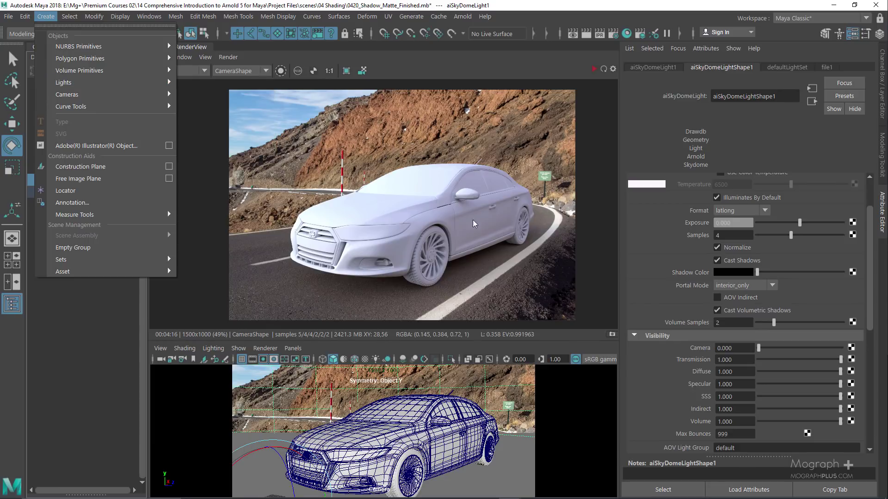
pyautogui.click(324, 5)
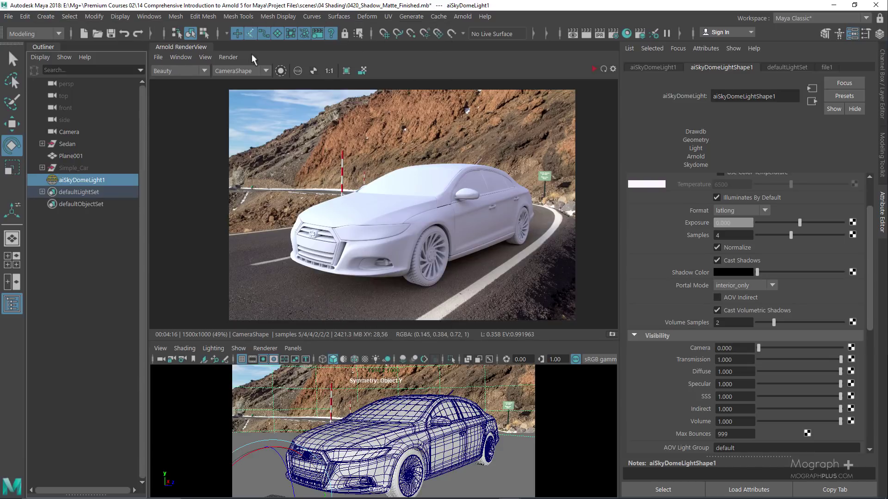